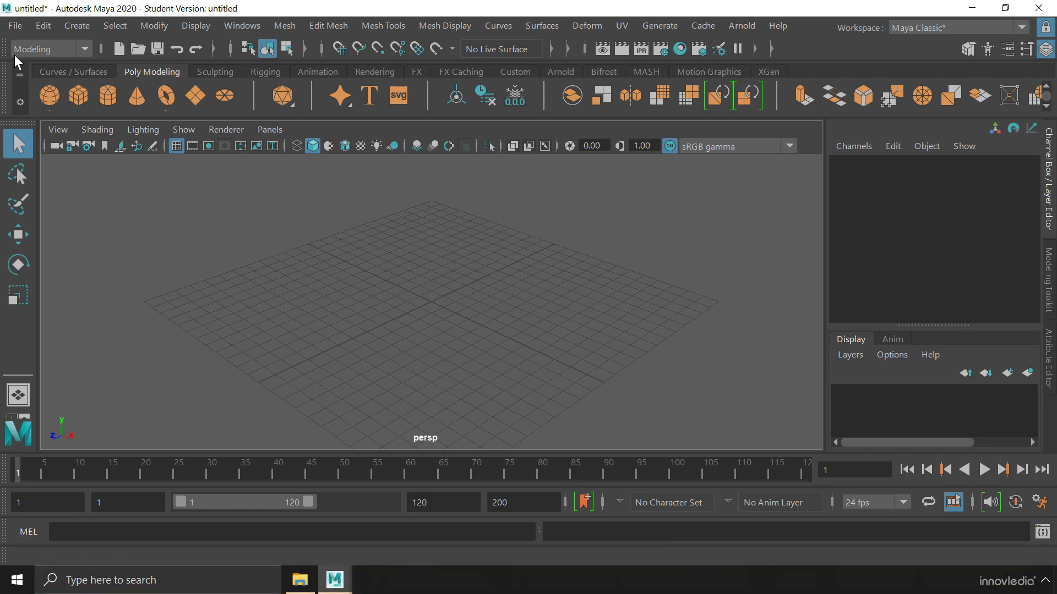
Step: Open the Project Window and start a new project definition
click(12, 26)
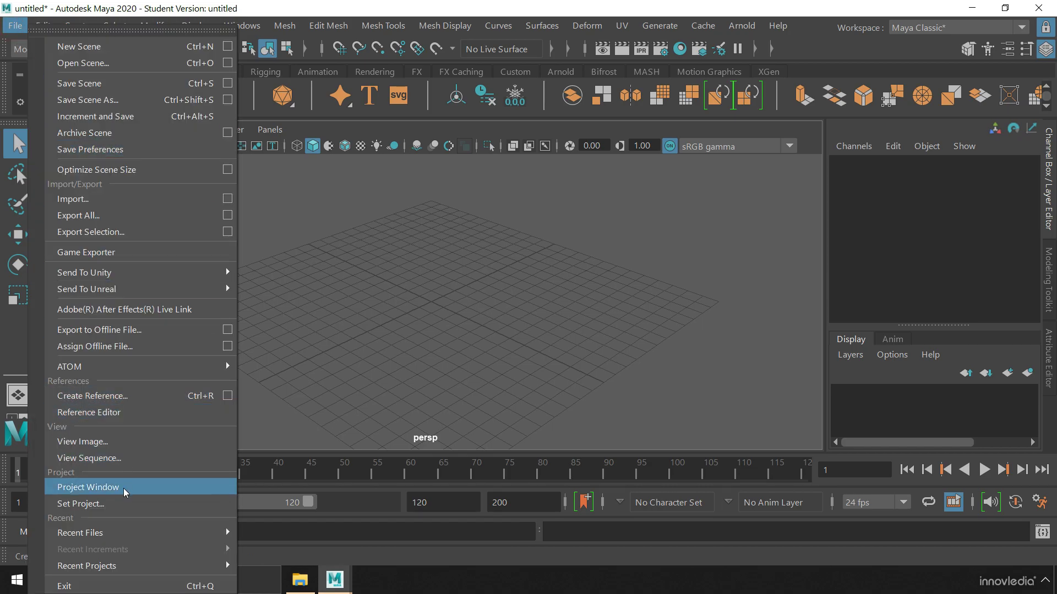
click(171, 487)
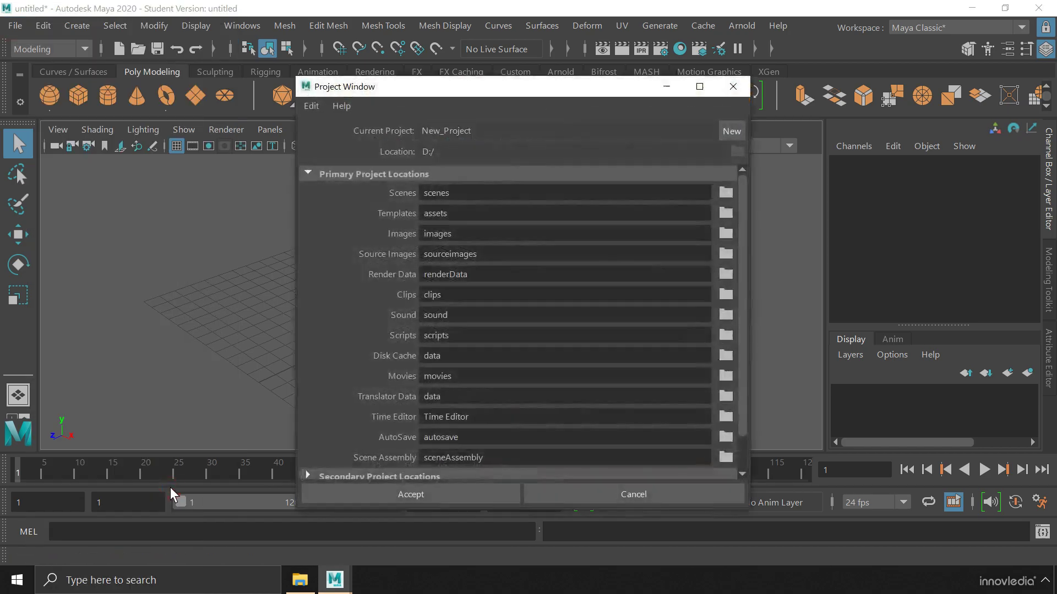
drag(551, 86, 550, 74)
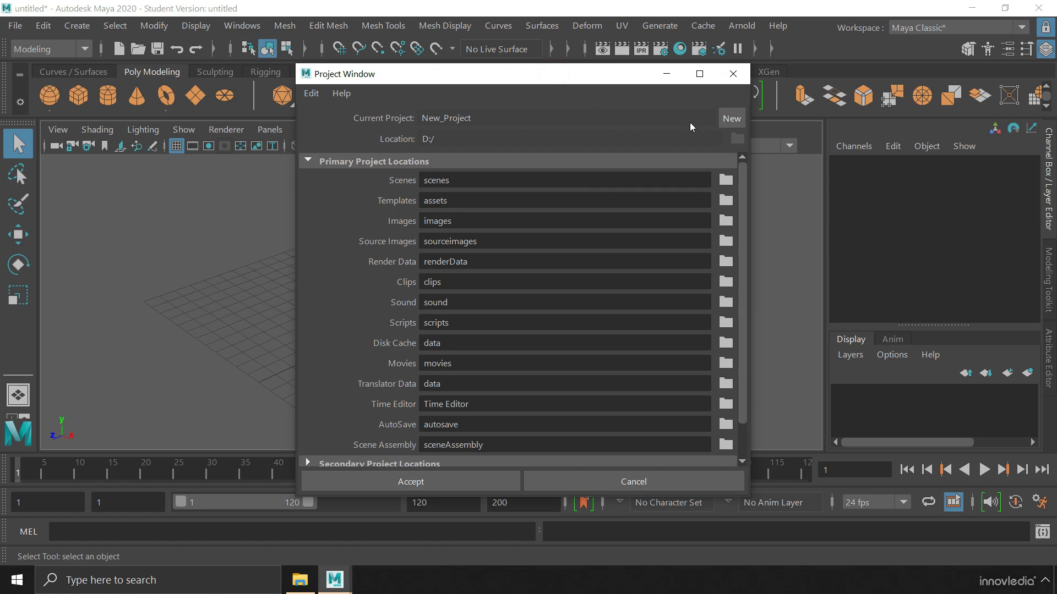
click(726, 121)
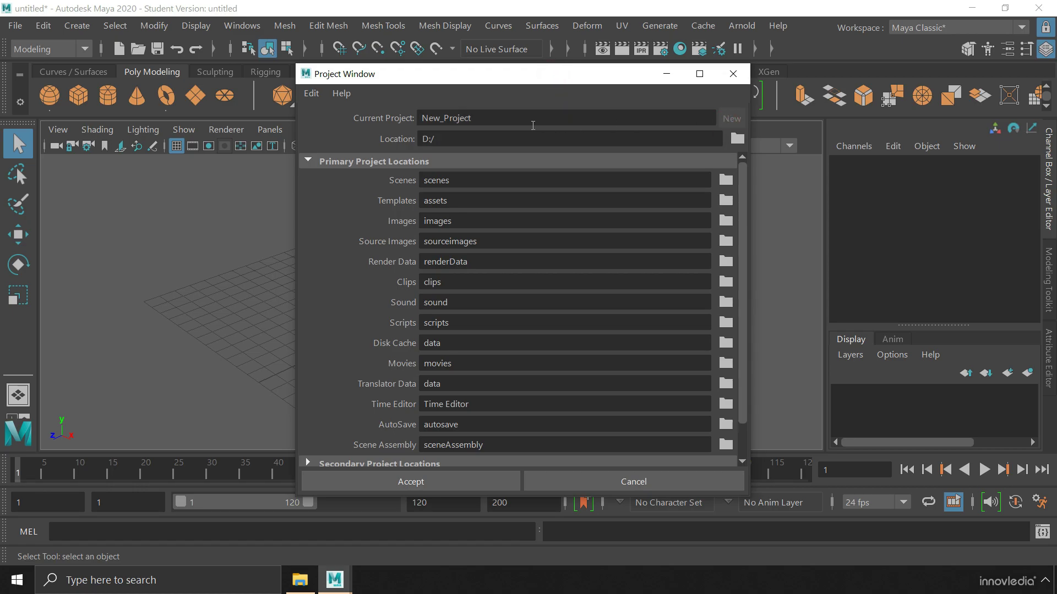
Step: Rename the project from New_Project to My_First_Project
double_click(485, 114)
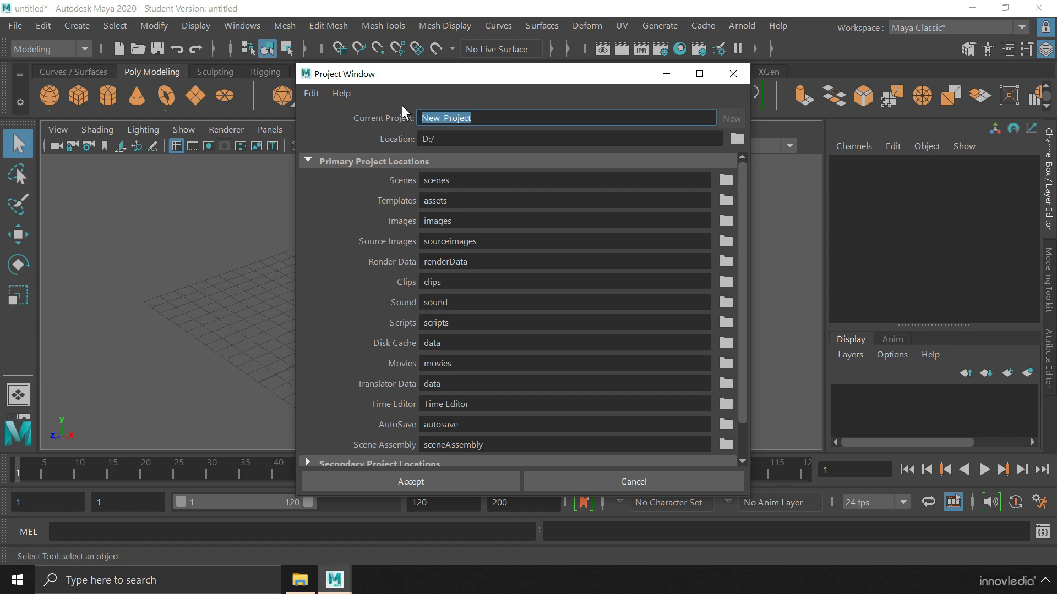
click(444, 120)
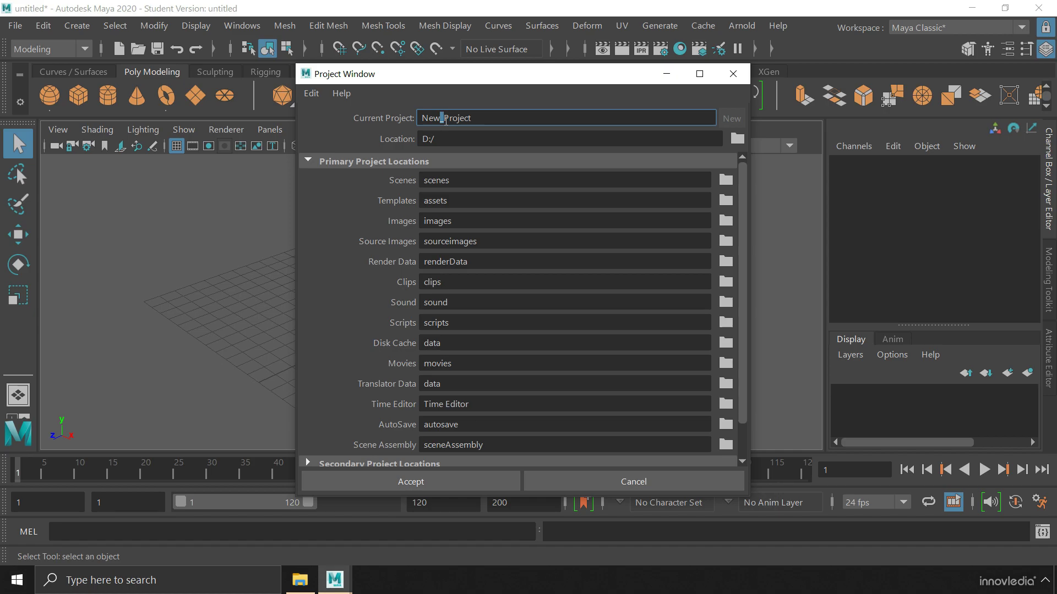
drag(484, 118, 377, 118)
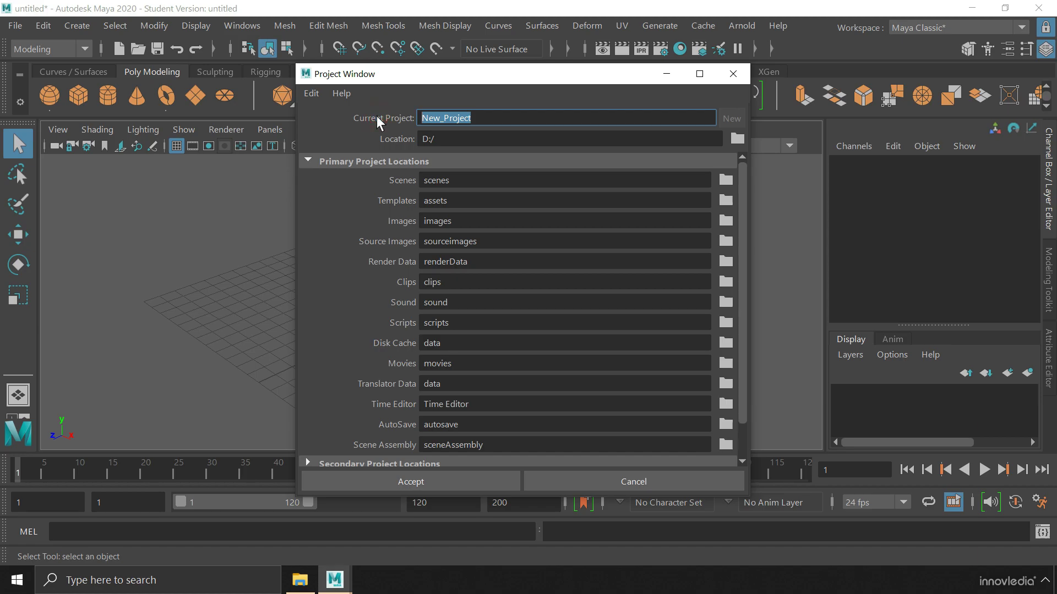
text(My_First_Project)
drag(496, 117, 419, 118)
drag(493, 118, 417, 117)
Step: Browse to the C: drive and choose Maya-Projects as the project location
click(737, 139)
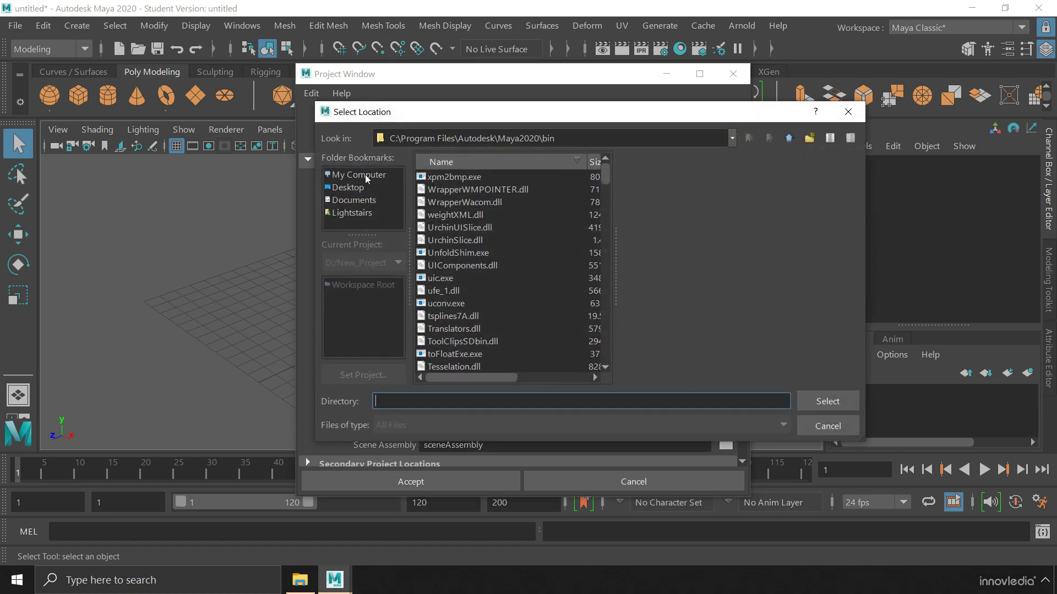
click(366, 176)
double_click(432, 215)
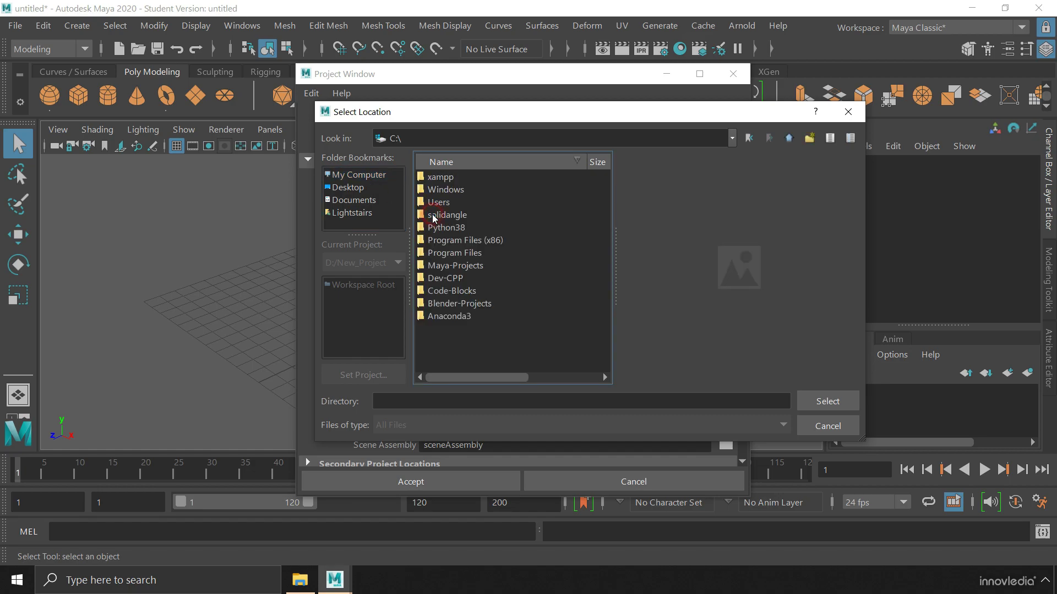
click(454, 268)
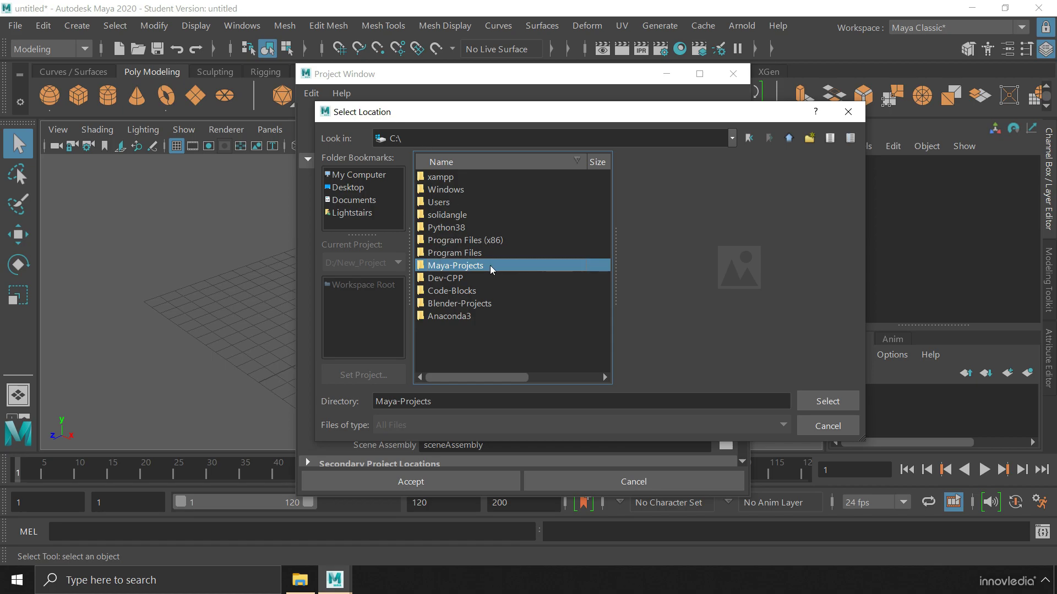
click(826, 402)
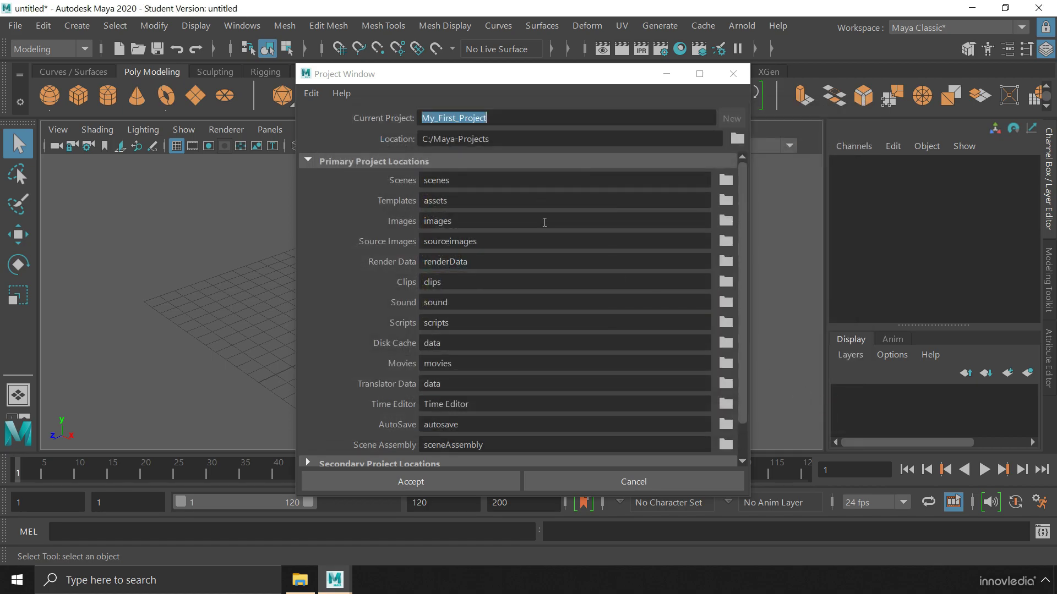
click(522, 117)
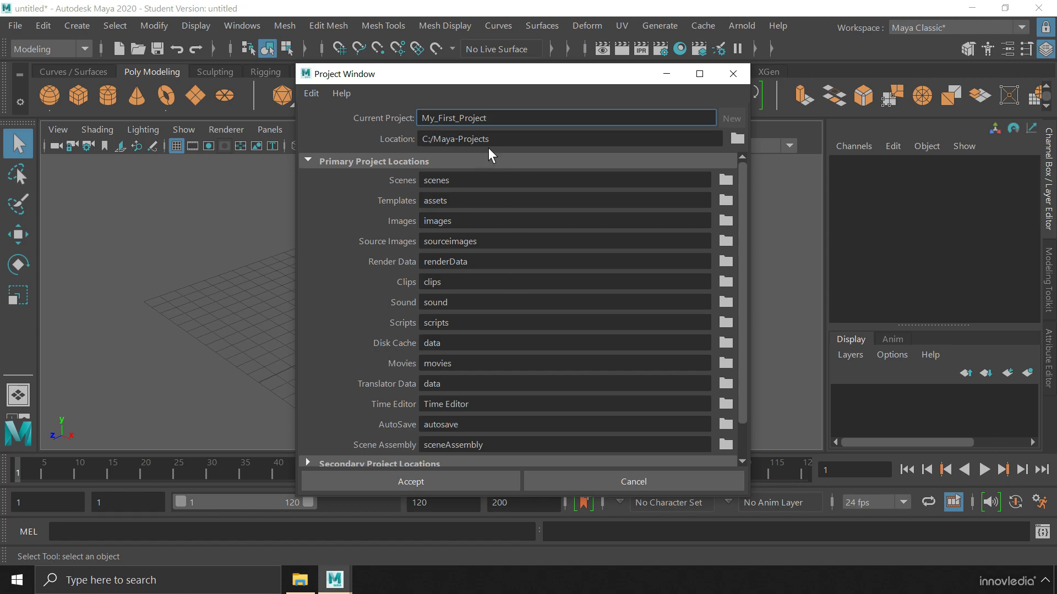
Step: Accept the new project, then set My_First_Project as the current project
click(428, 480)
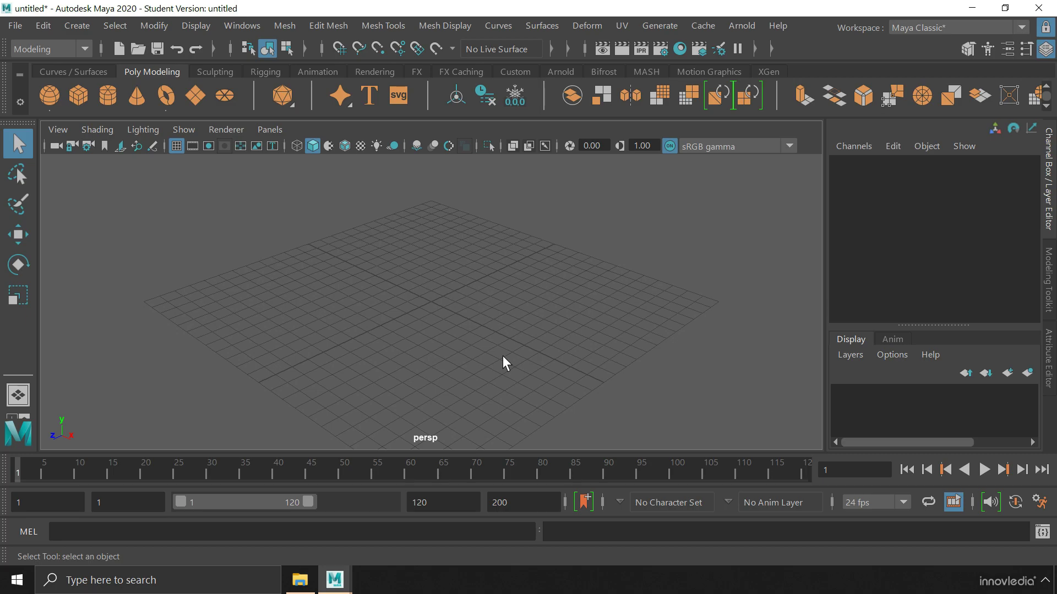
click(15, 26)
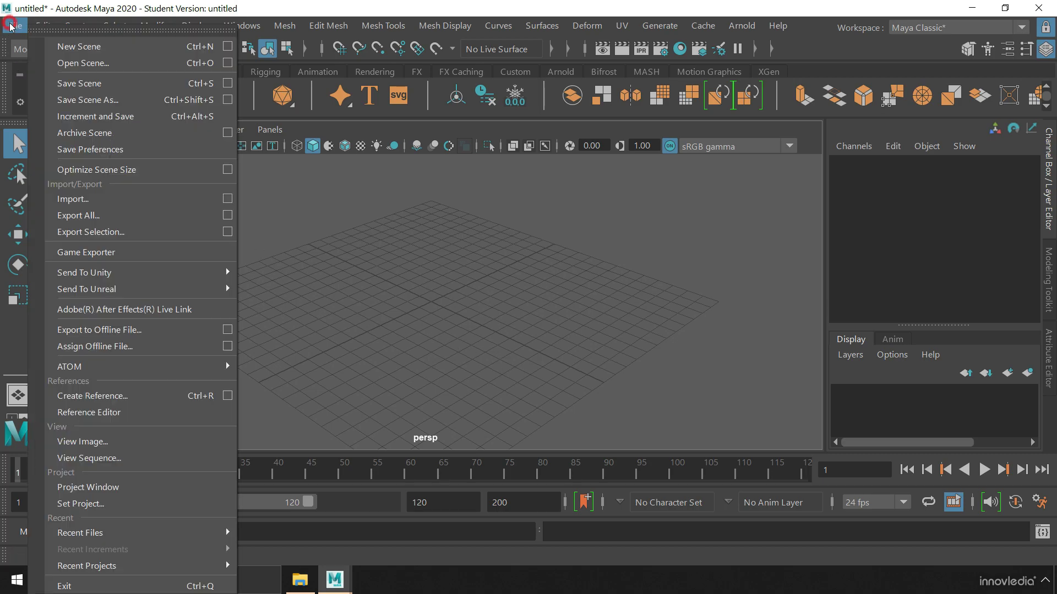
click(146, 505)
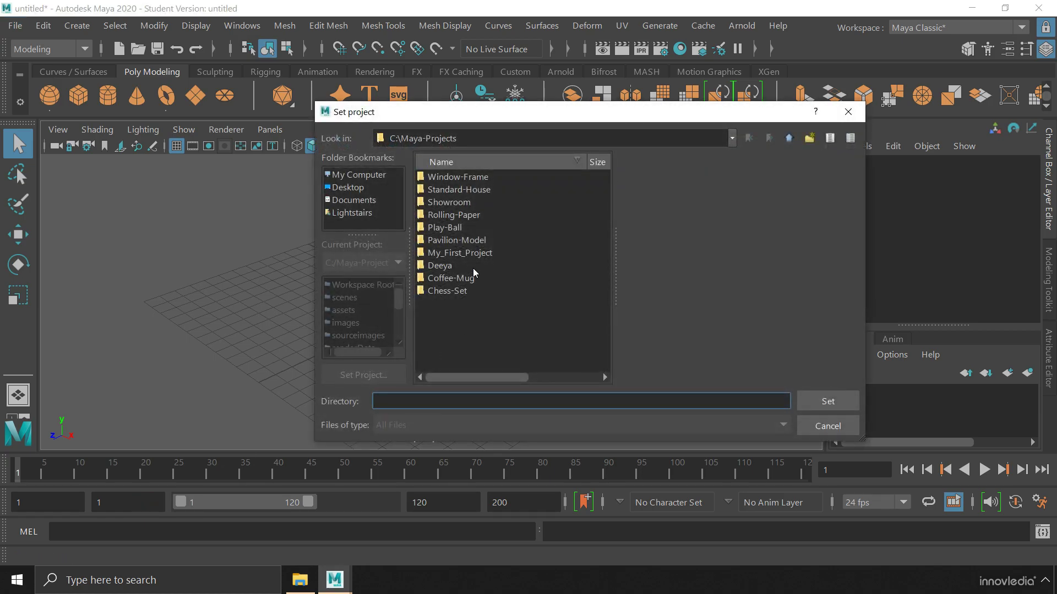
click(461, 253)
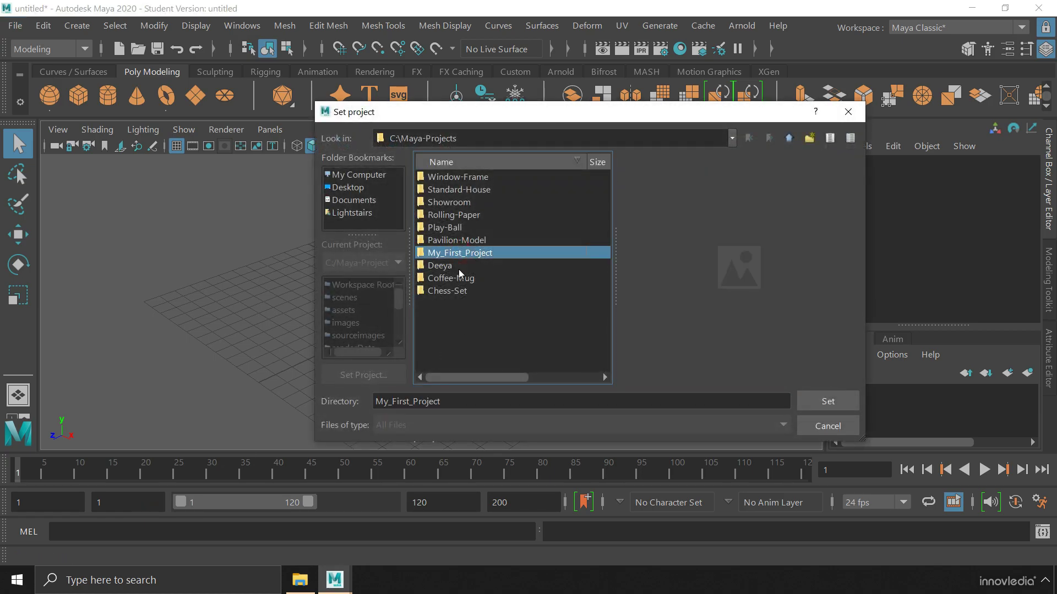
click(817, 401)
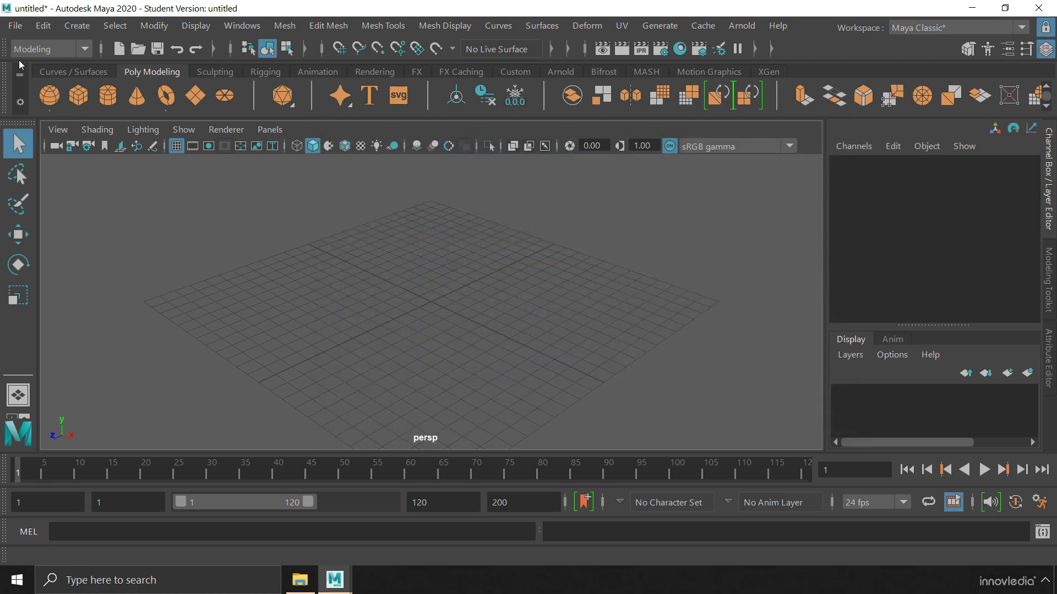
Step: Start a new scene without saving, then draw polygon cube pCube1 on the grid
click(15, 25)
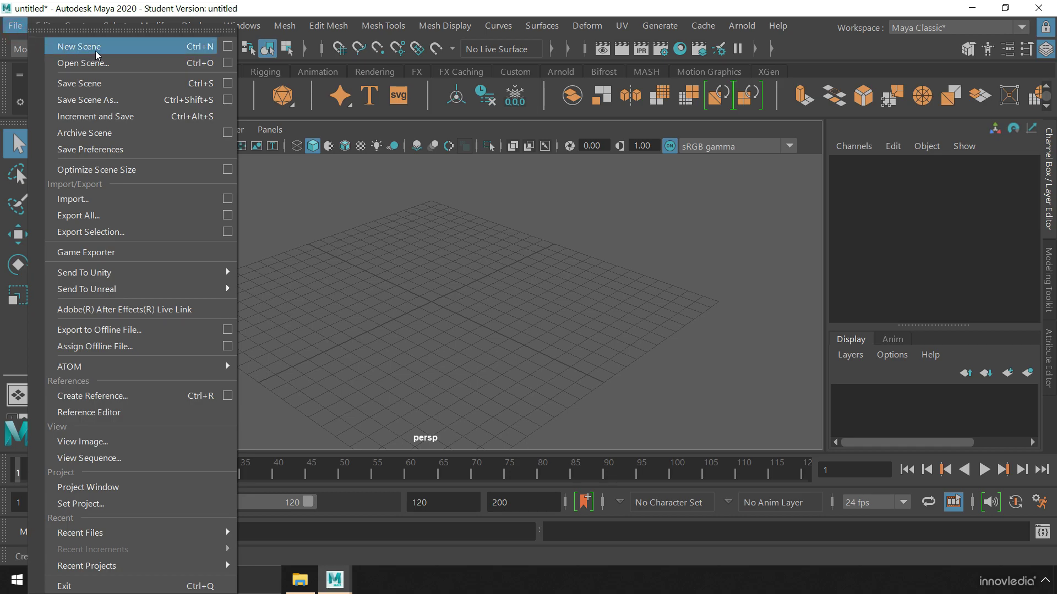
click(79, 53)
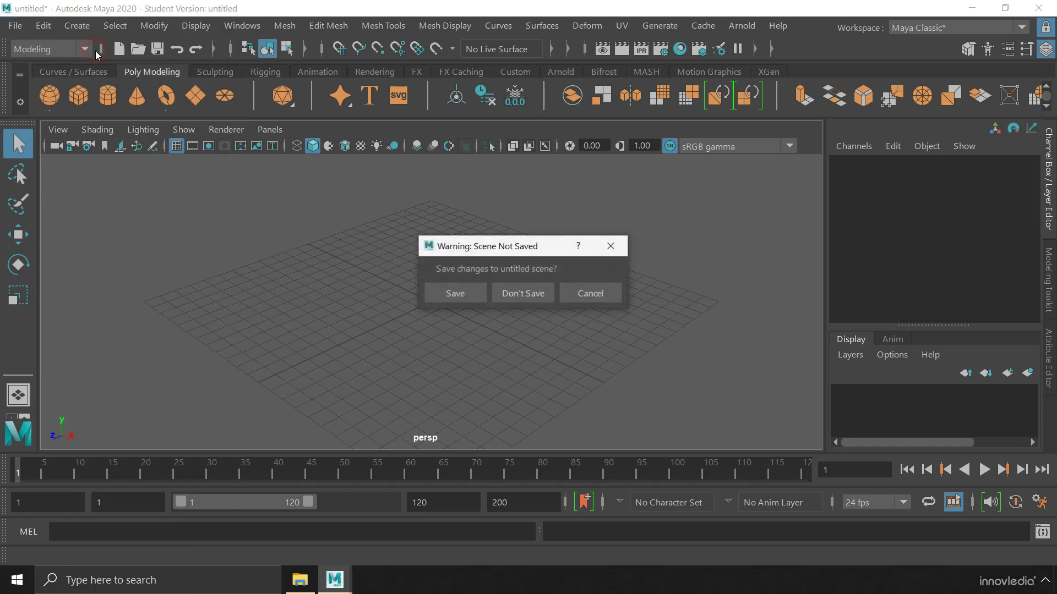
click(524, 298)
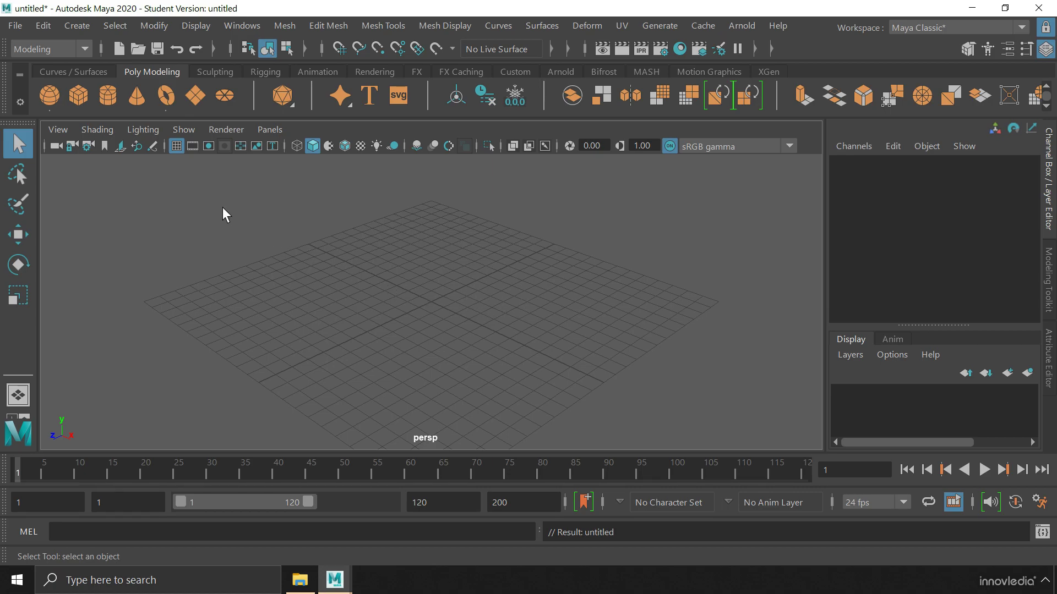
click(79, 95)
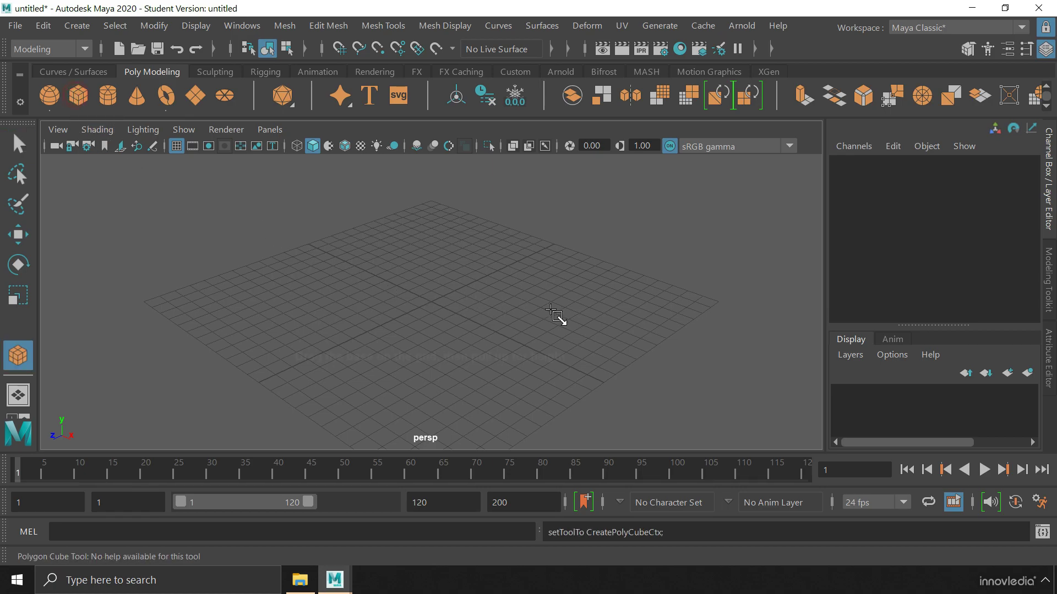
mouse_move(412, 312)
mouse_down()
mouse_move(486, 330)
mouse_move(521, 269)
mouse_move(528, 306)
mouse_up()
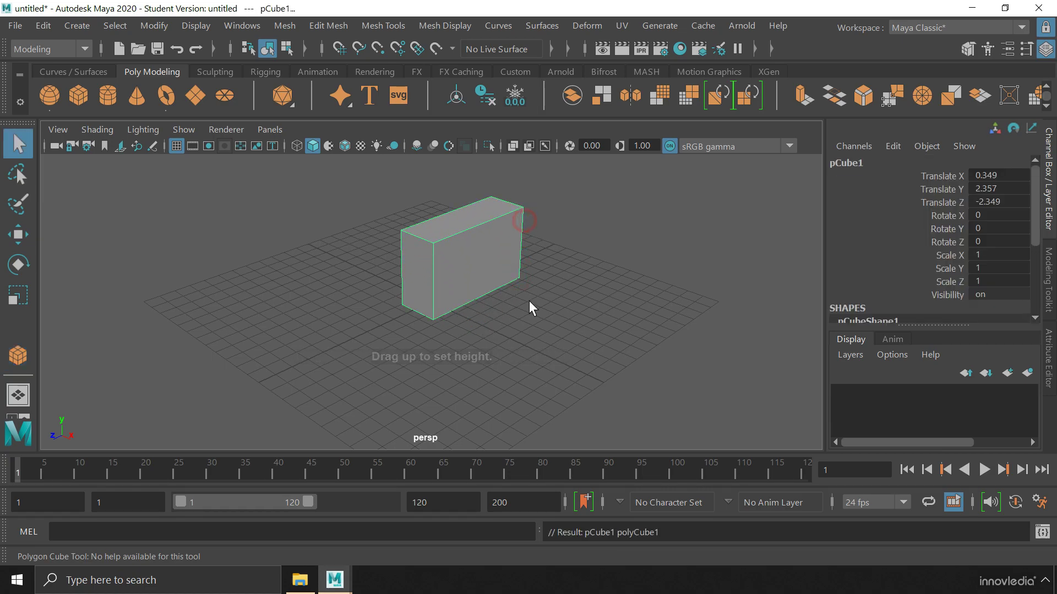
Step: Save the scene as My_First_Scene.ma in Maya ASCII format in My_First_Project's scenes folder
click(13, 25)
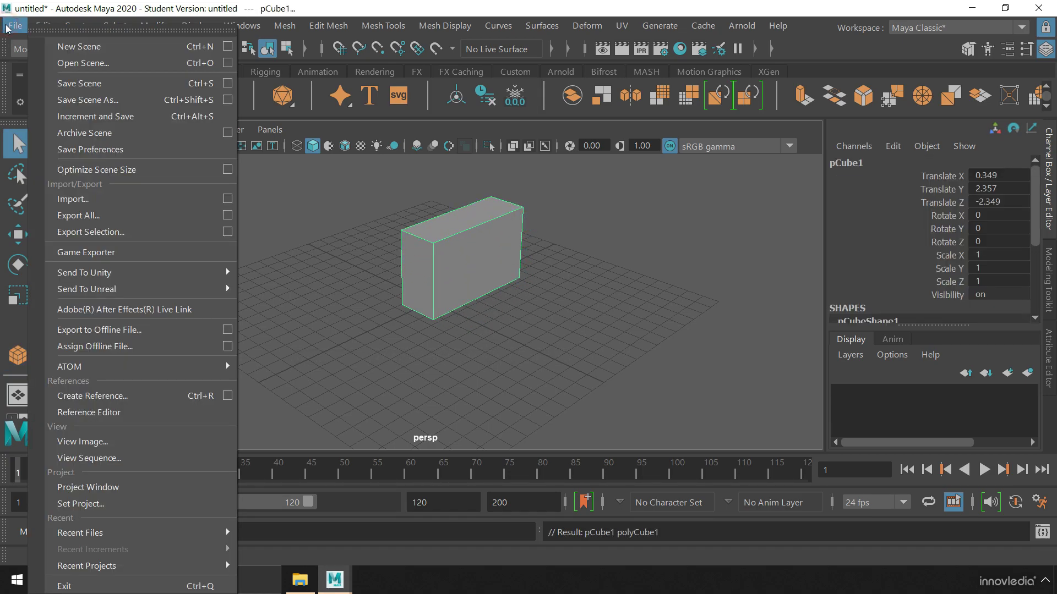
click(131, 104)
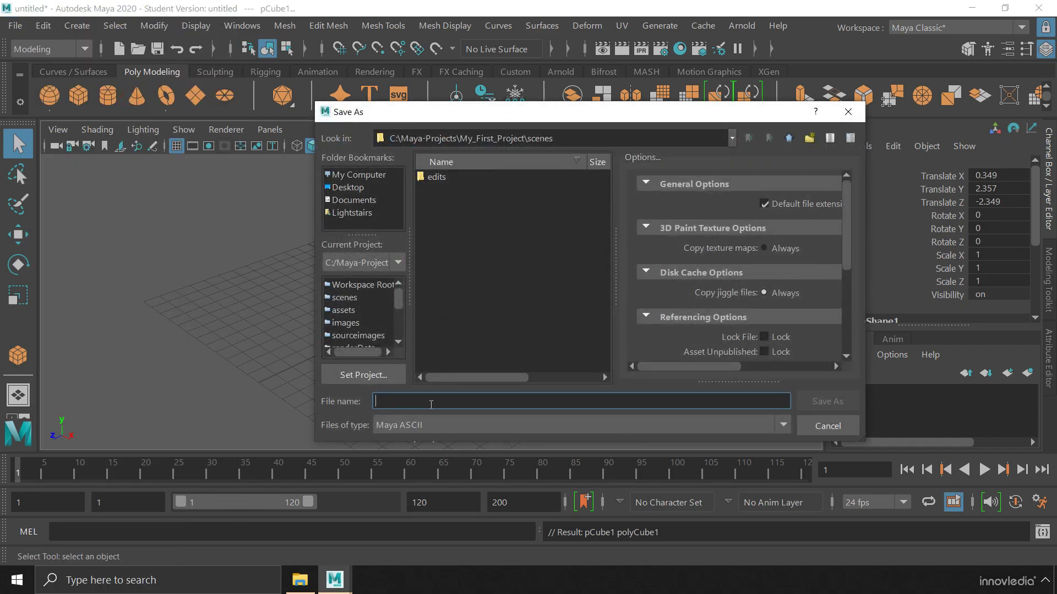
text(My_Firs)
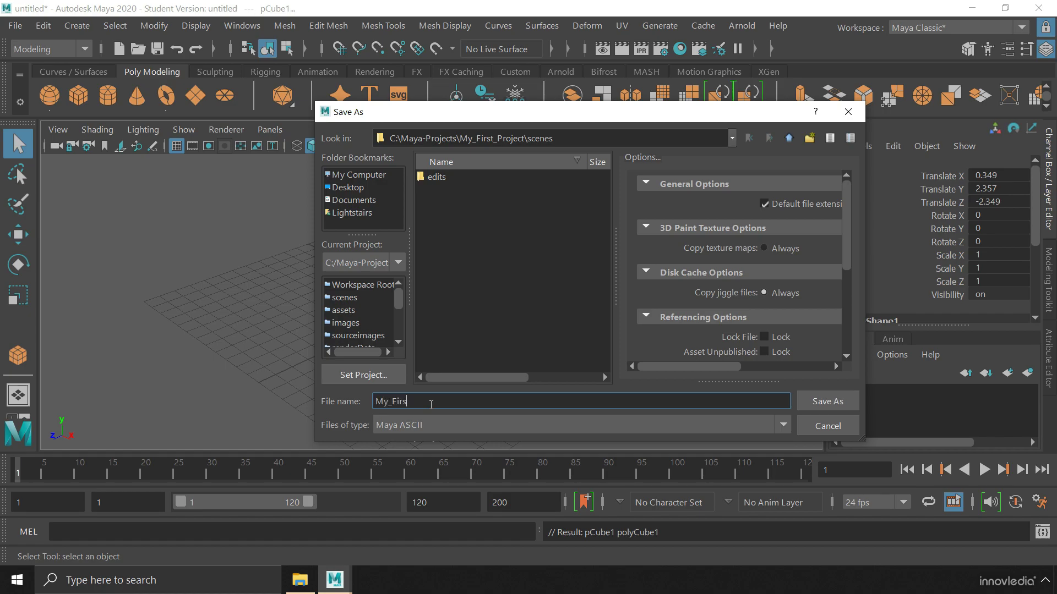
text(t_Scene)
click(436, 431)
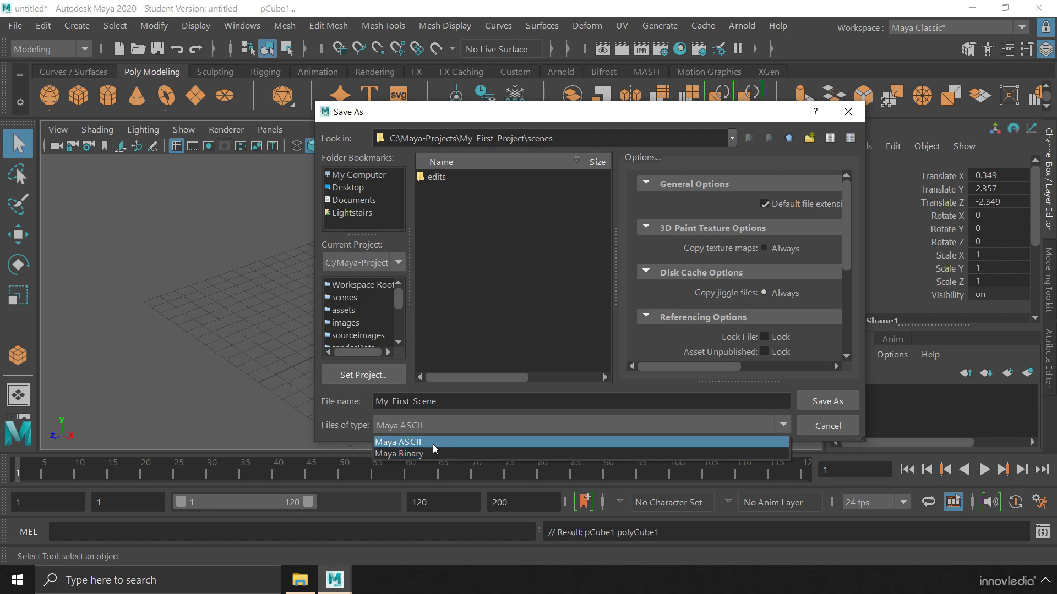
click(428, 443)
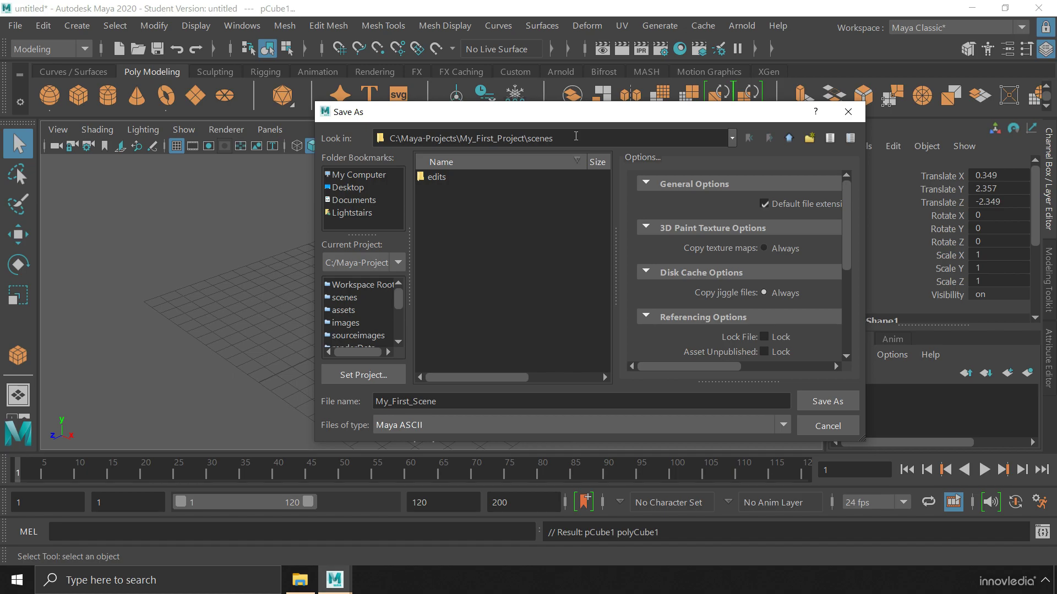
drag(460, 138, 594, 138)
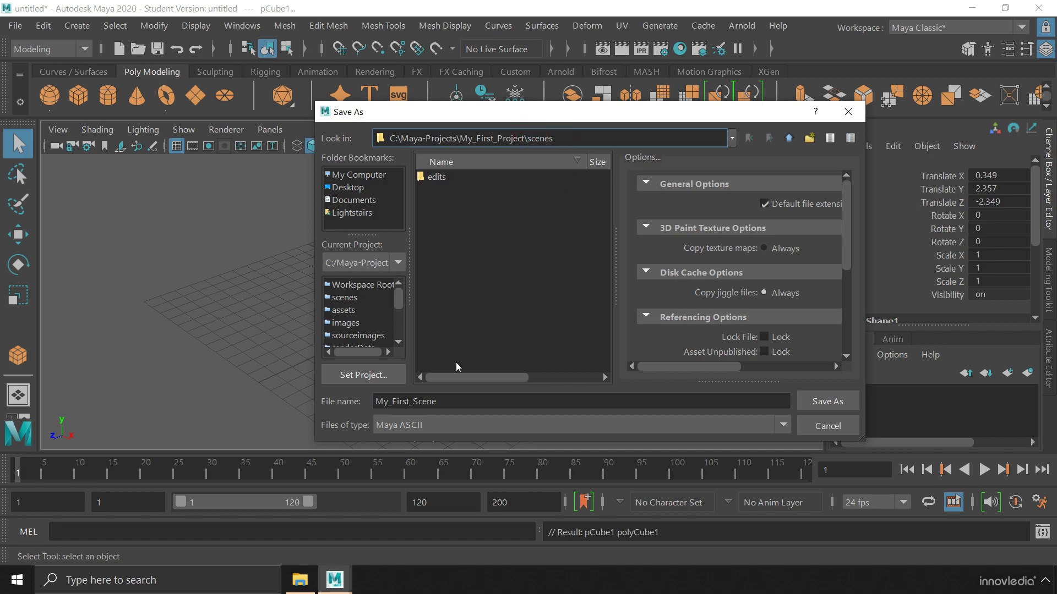
click(843, 401)
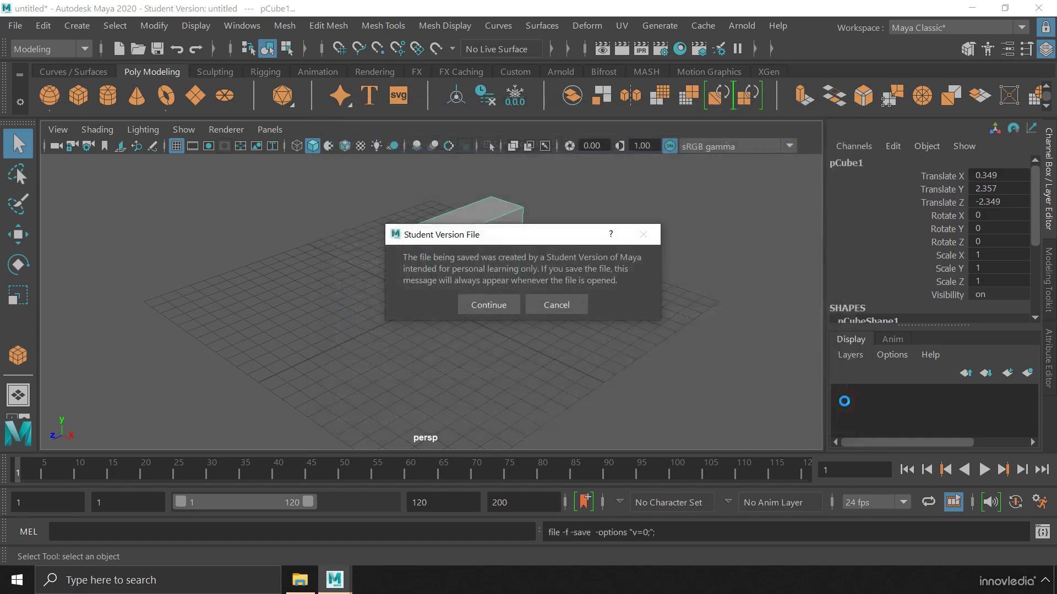
click(490, 304)
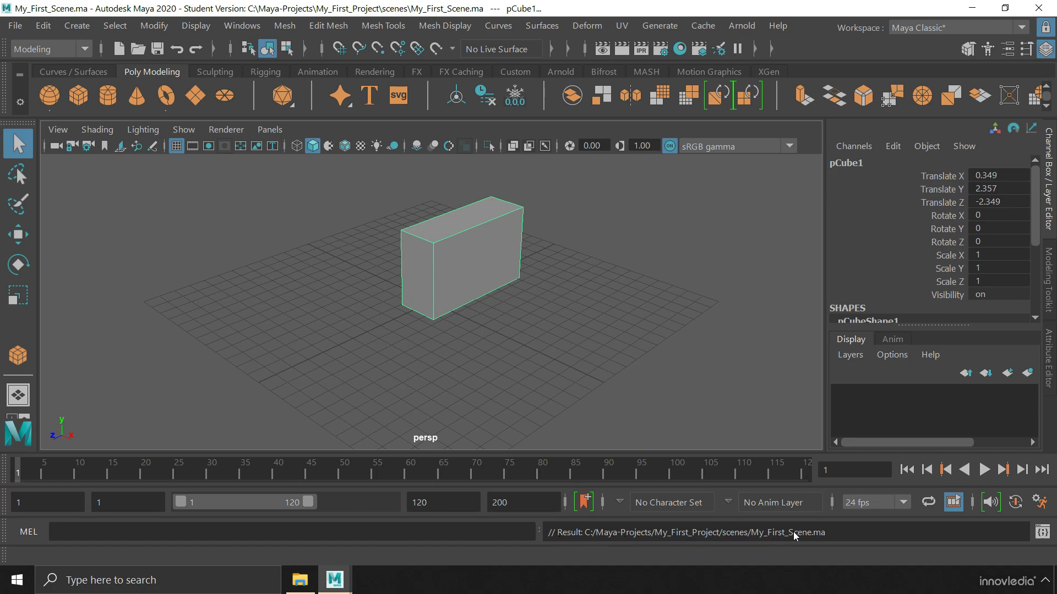
click(462, 343)
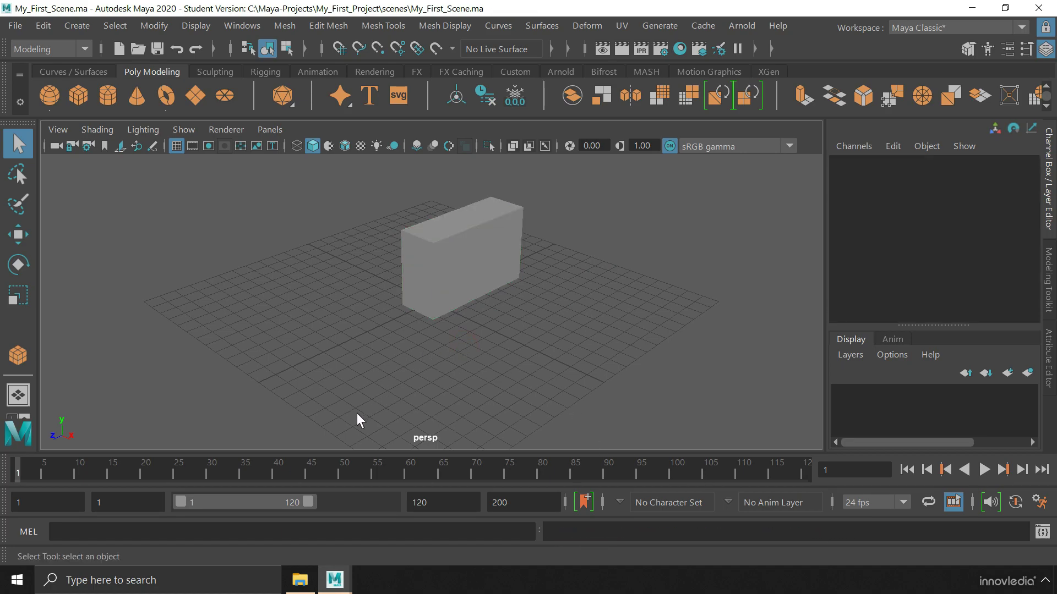
Step: In File Explorer, view the C:\Maya-Projects project folders, including My_First_Project
click(300, 580)
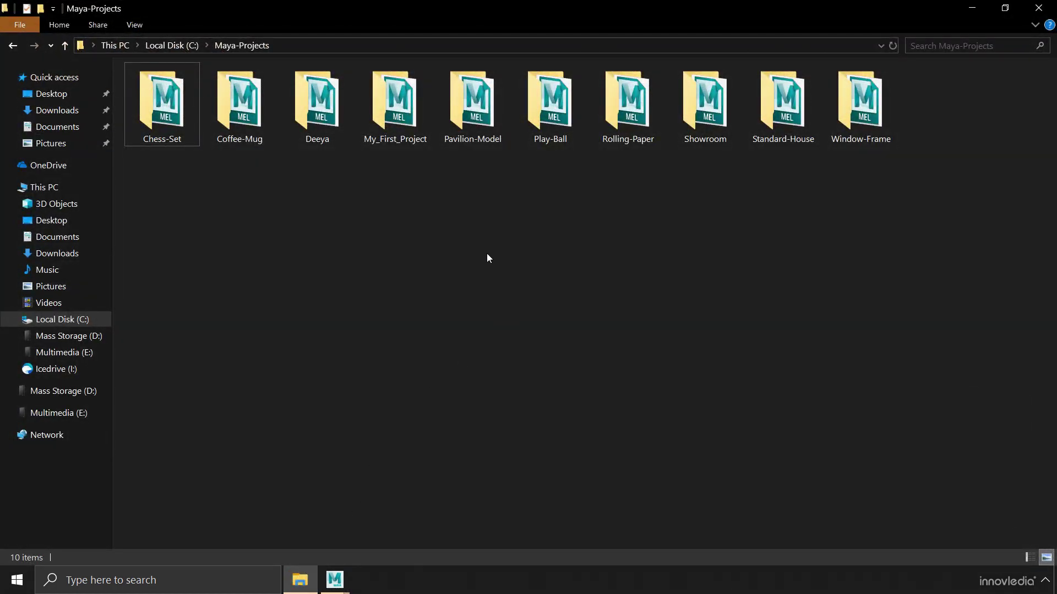
drag(383, 200, 421, 98)
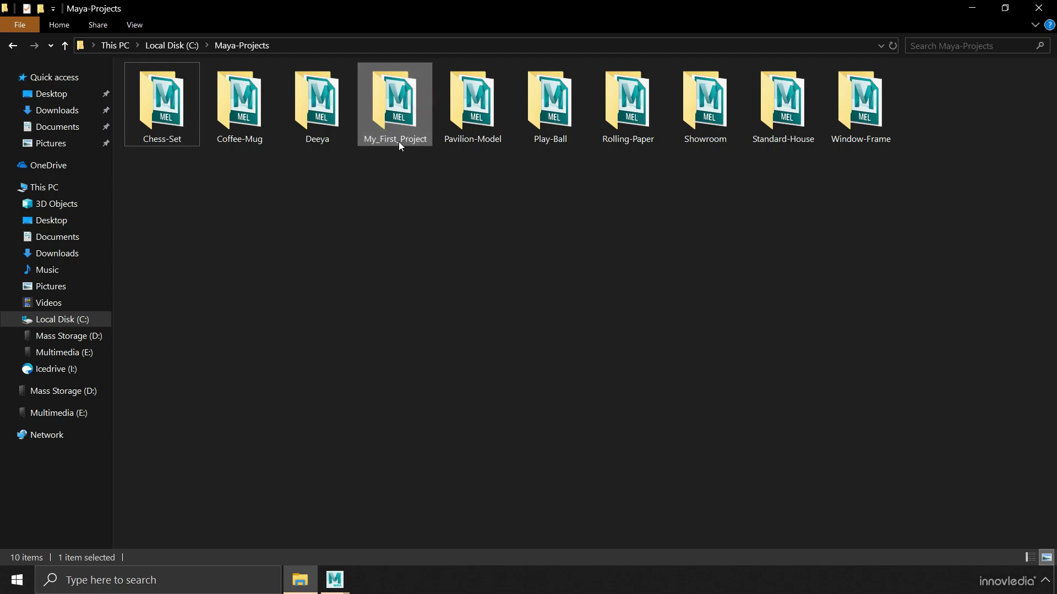
drag(168, 215, 330, 66)
drag(474, 206, 936, 112)
click(699, 282)
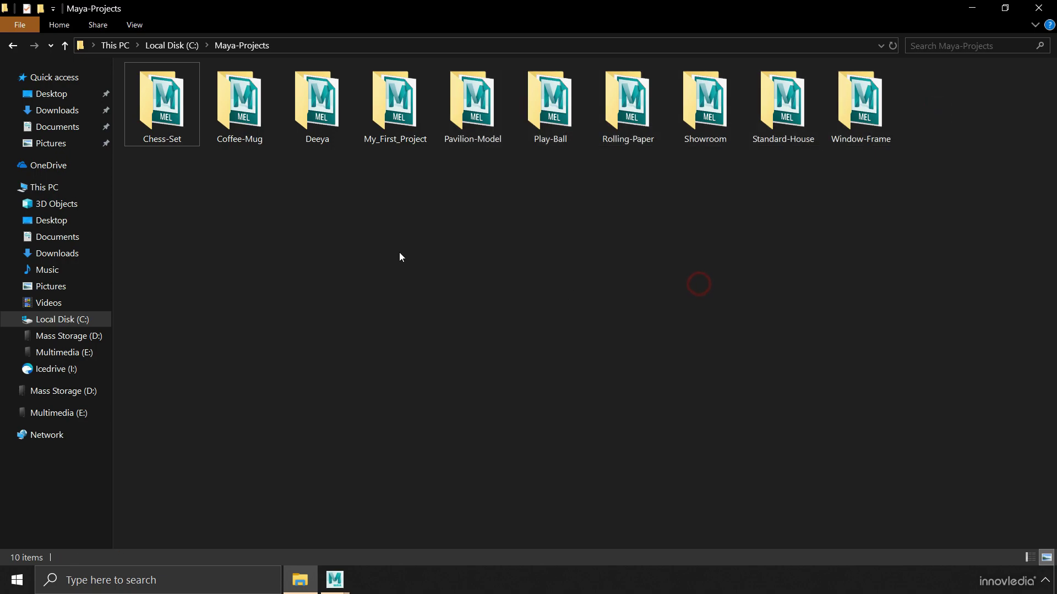
Step: Open My_First_Project and look over its 15 project subfolders and files
click(416, 122)
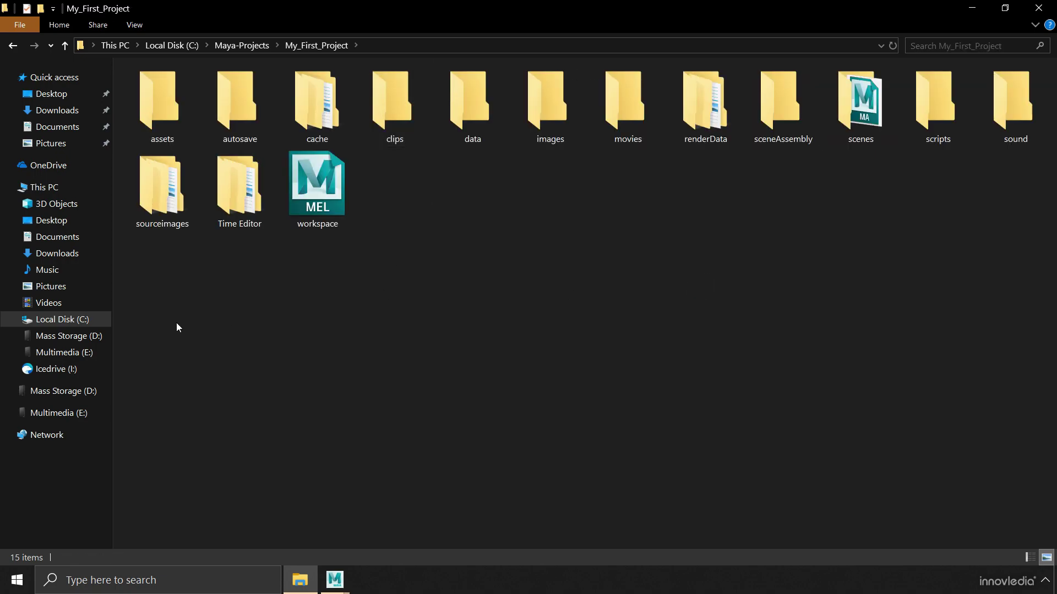
drag(166, 310, 1043, 69)
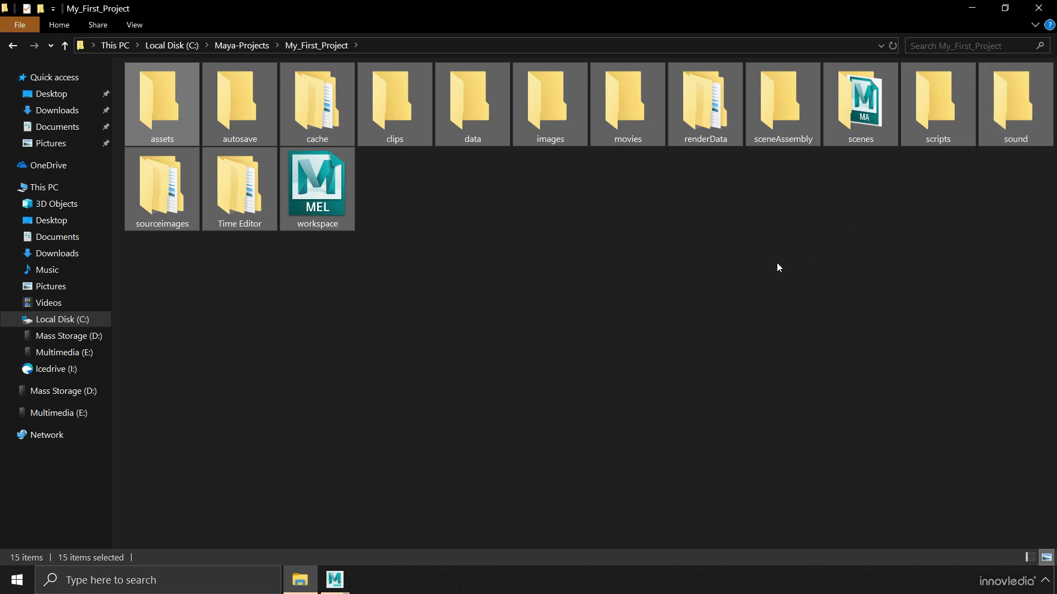
click(779, 267)
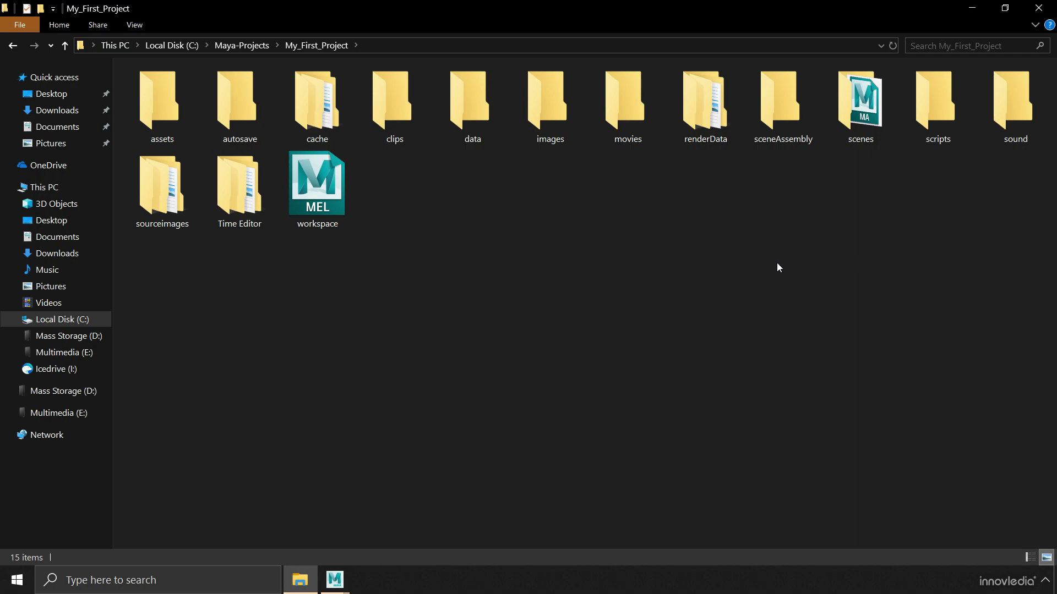
drag(170, 304, 1030, 110)
click(918, 228)
drag(156, 305, 1051, 103)
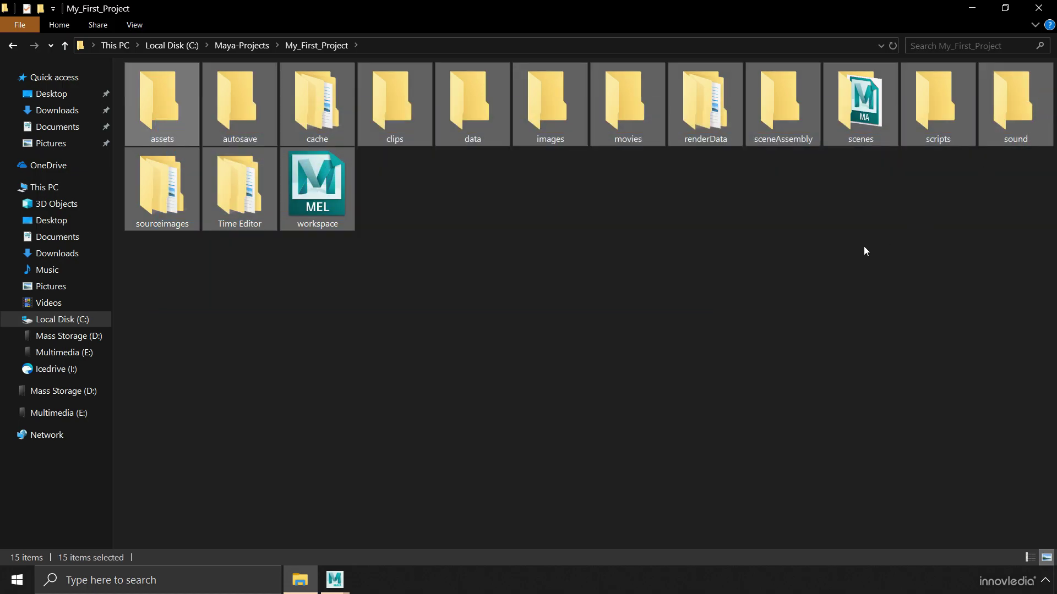
click(865, 247)
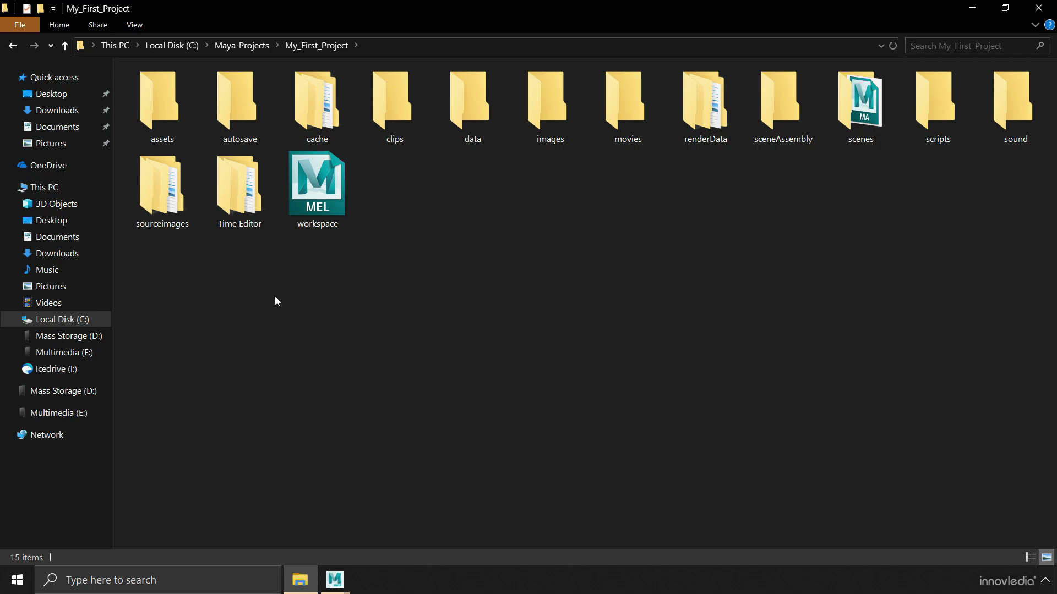
drag(161, 310, 1045, 107)
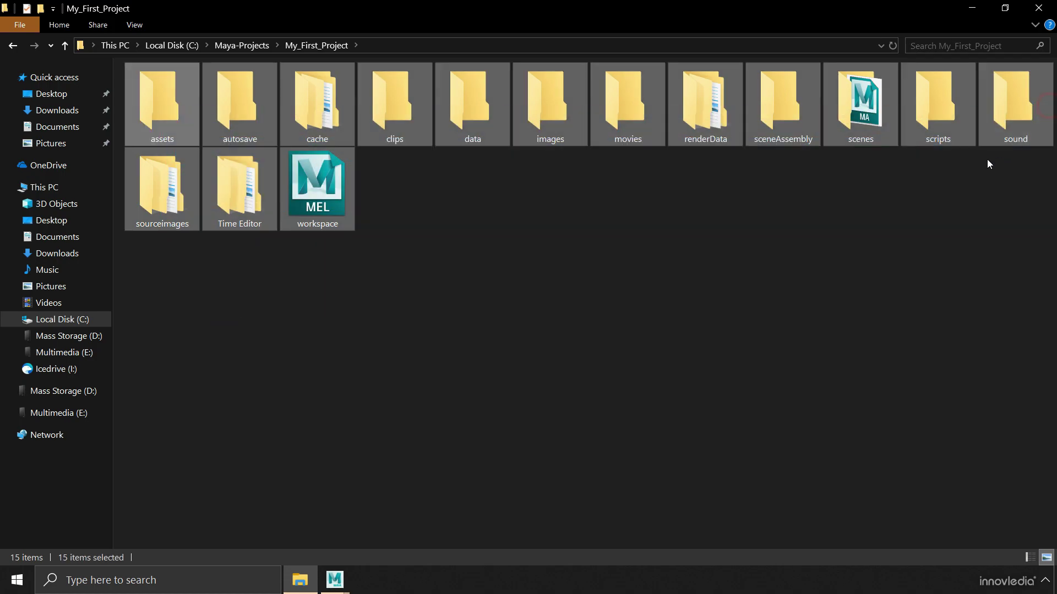
click(761, 255)
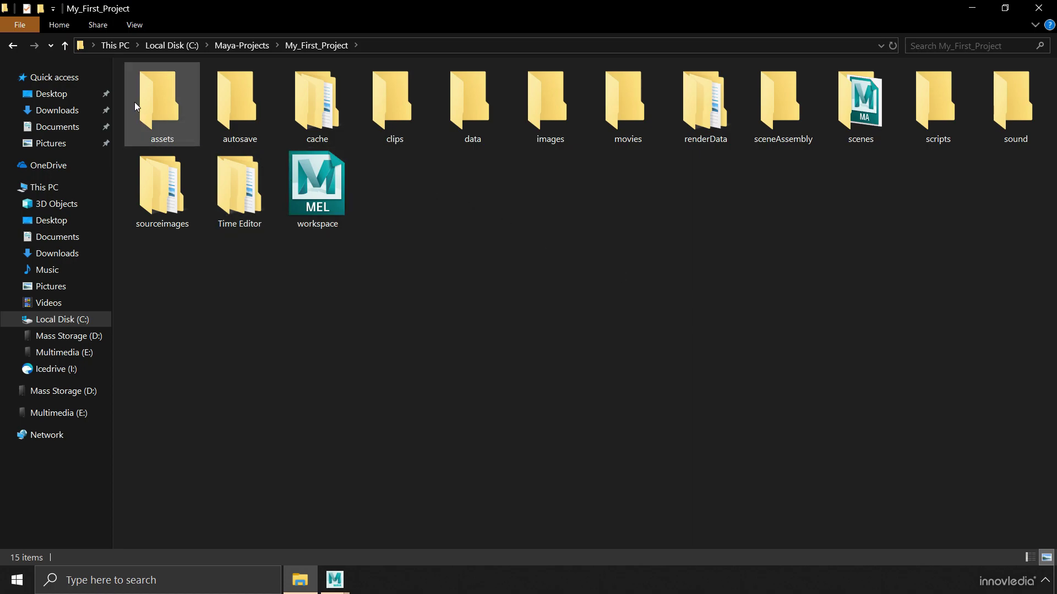
Step: Go to Play-Ball's images folder and preview Ball-Render-01 and Ball-Render-02
click(68, 47)
click(461, 230)
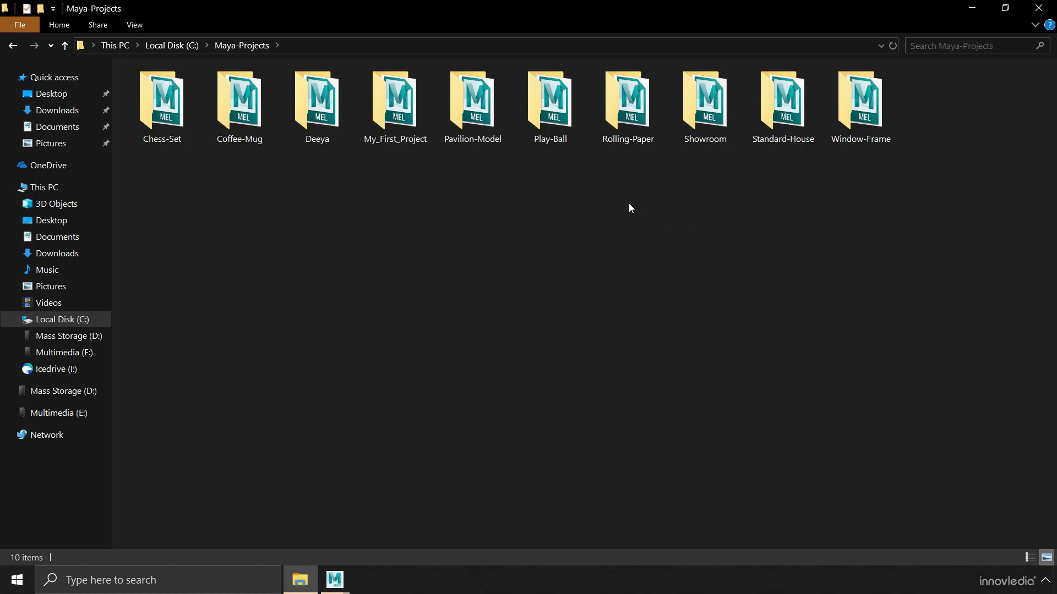
double_click(564, 116)
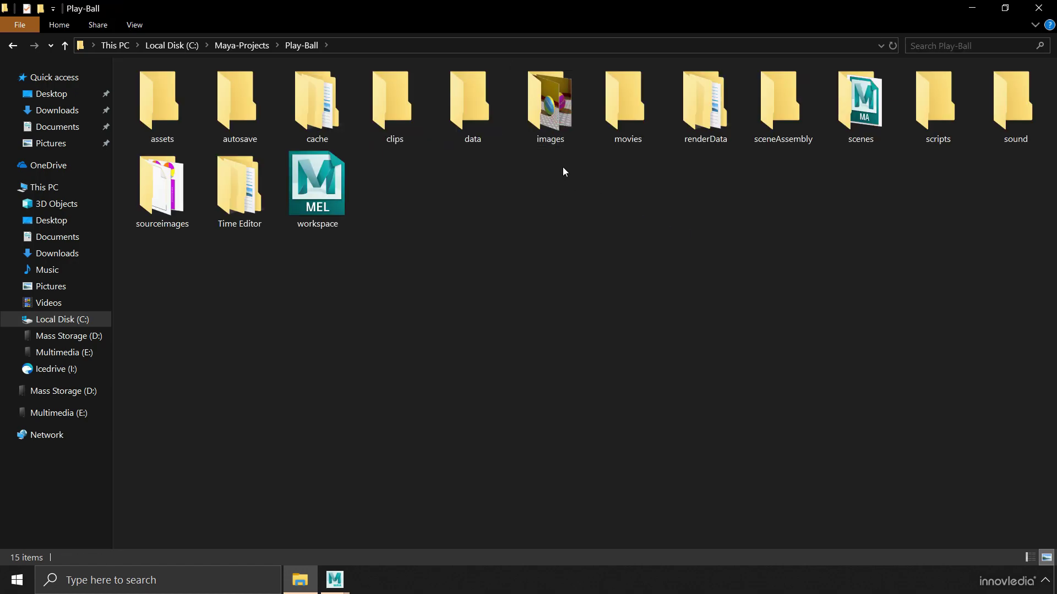
double_click(564, 131)
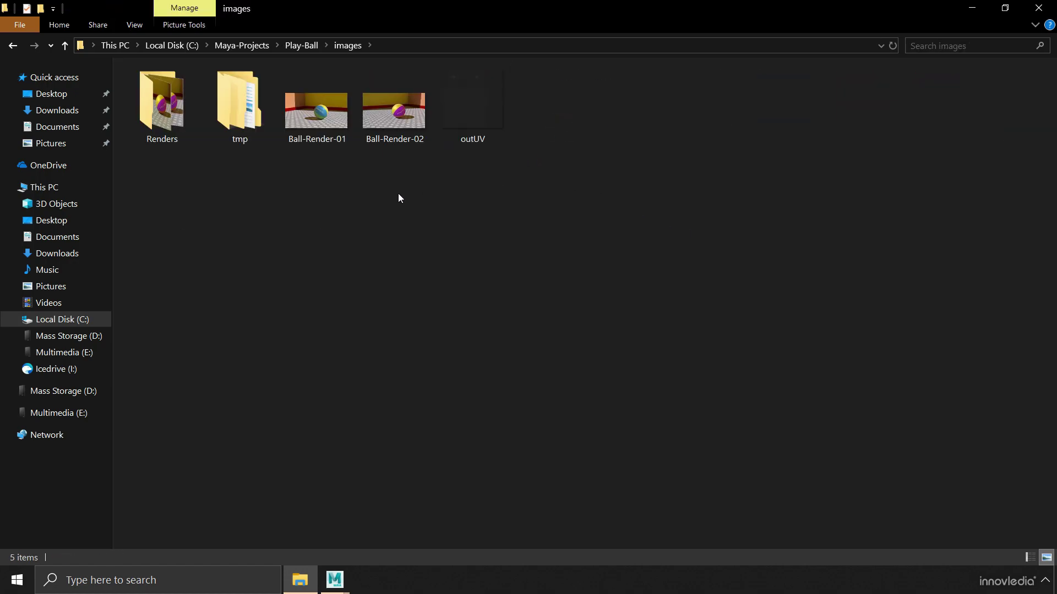
double_click(331, 125)
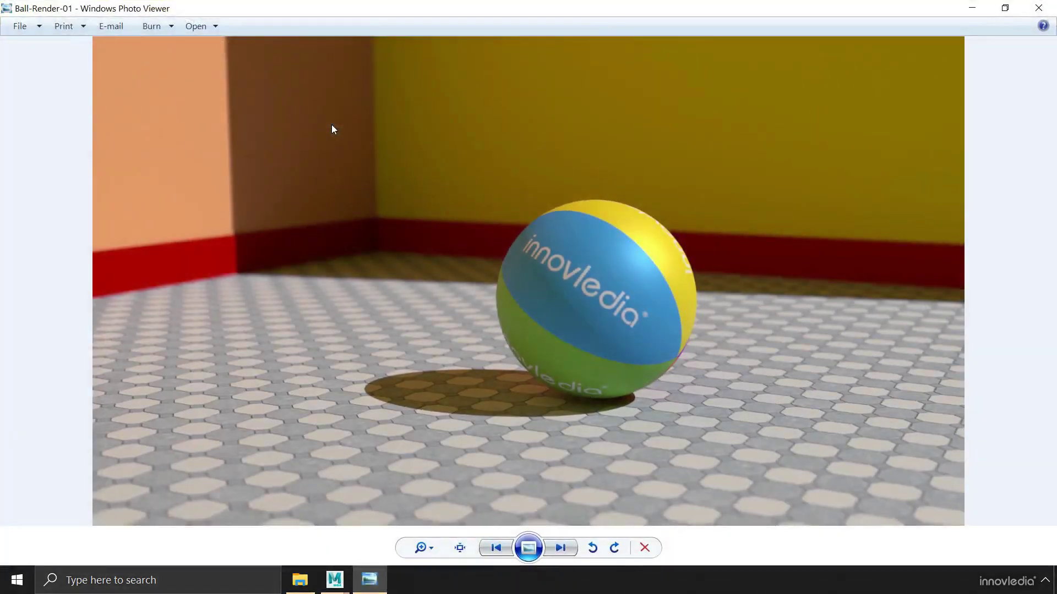
click(556, 546)
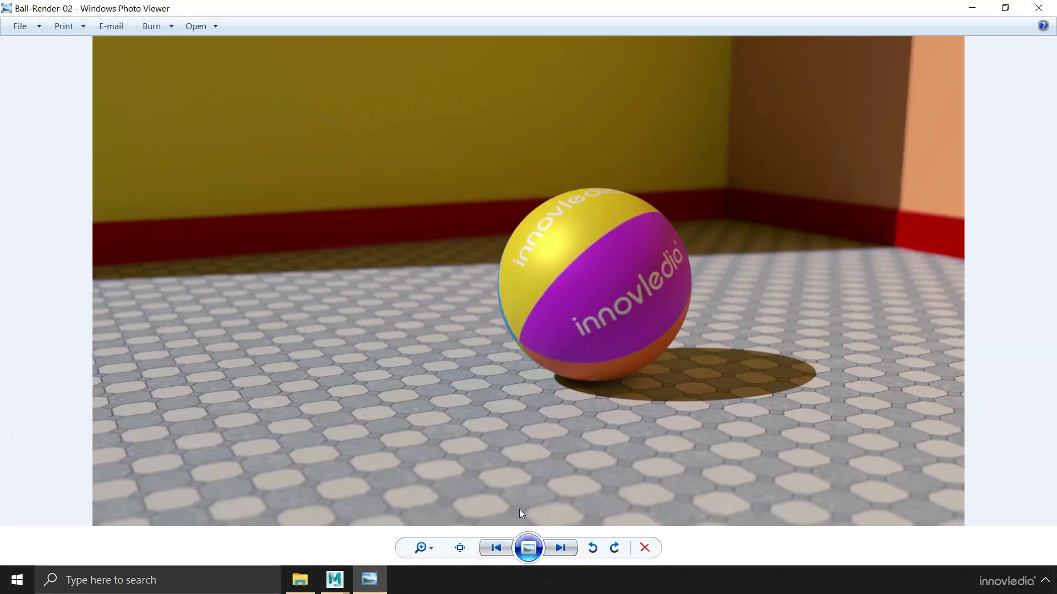
click(498, 548)
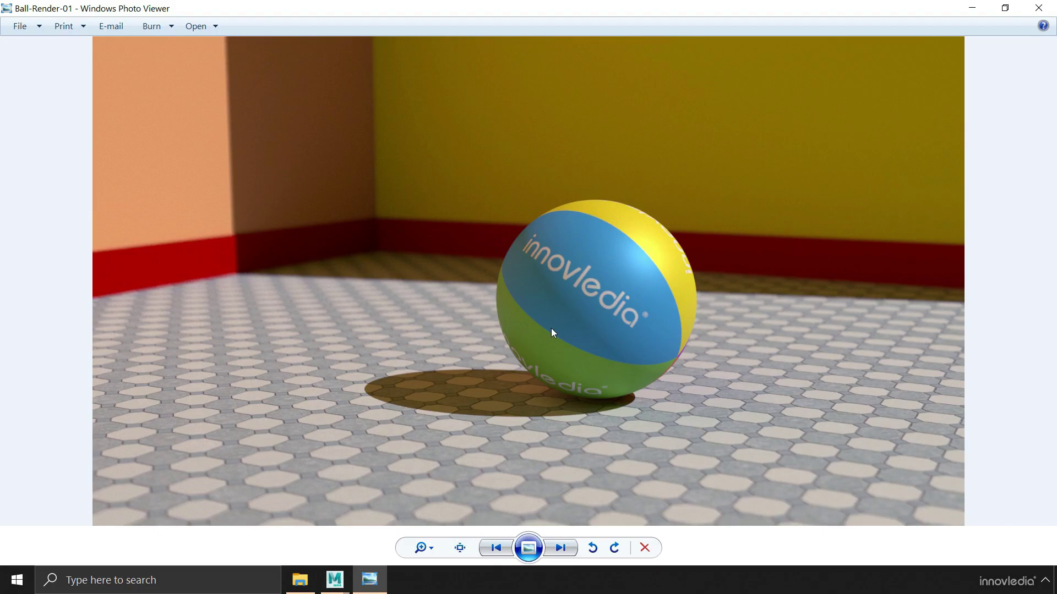
click(1038, 8)
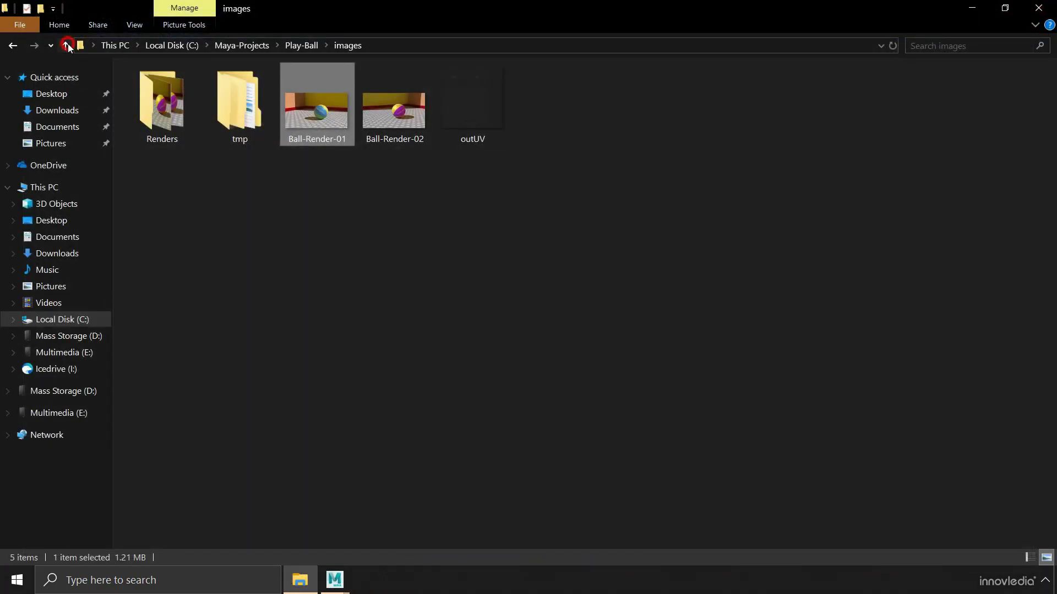
Step: Inspect the Play-Ball scenes folder and its 01_Ball scene file
click(66, 46)
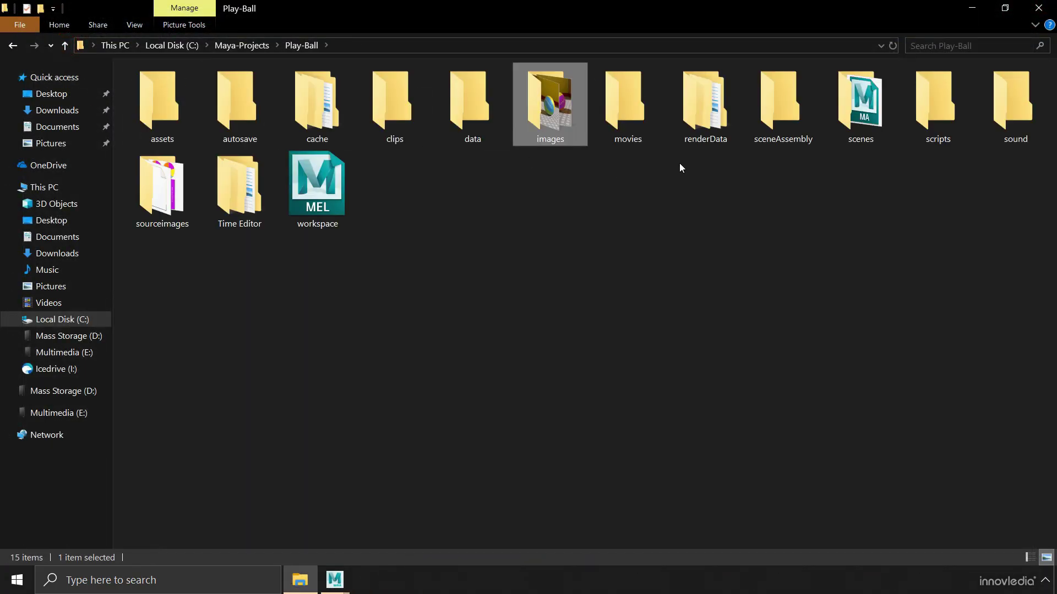
double_click(887, 111)
drag(310, 236, 458, 92)
drag(325, 244, 428, 91)
click(67, 45)
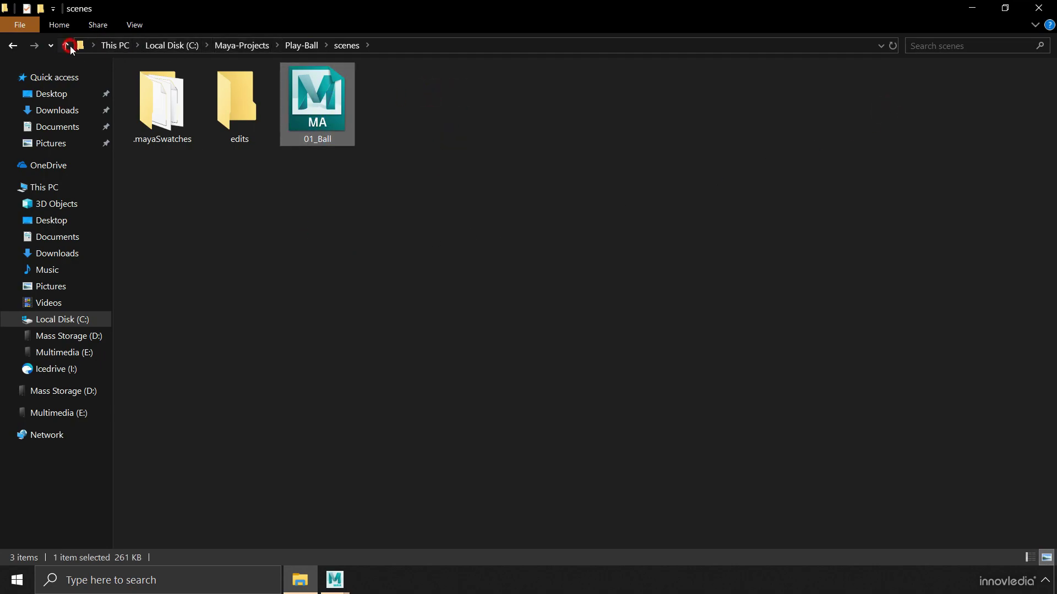
click(353, 259)
Step: Inspect the six texture files in sourceimages, then return to the Play-Ball folder
double_click(165, 193)
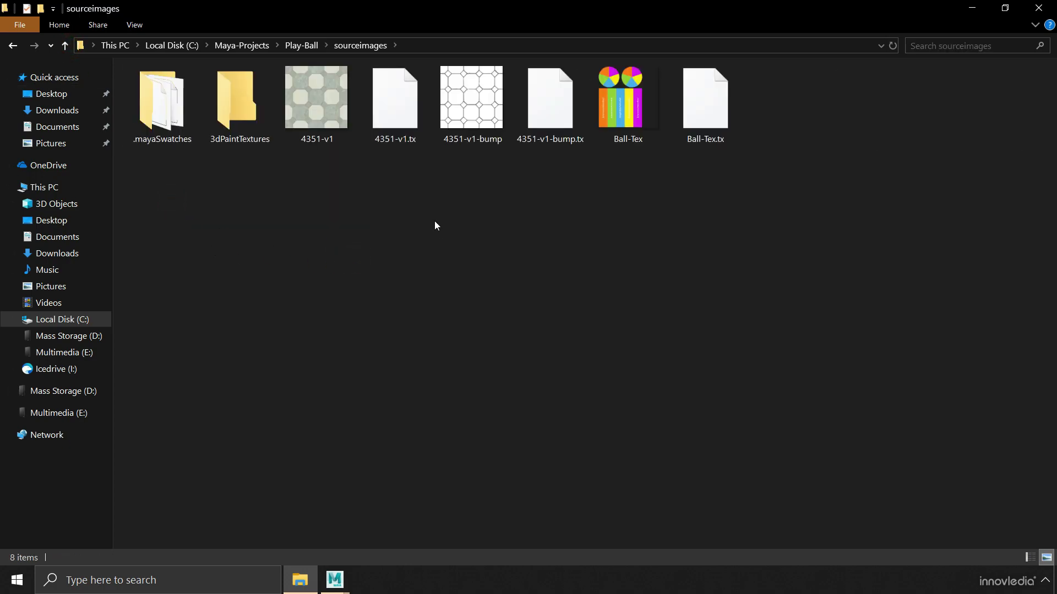
drag(284, 223, 823, 84)
click(824, 85)
drag(292, 233, 828, 98)
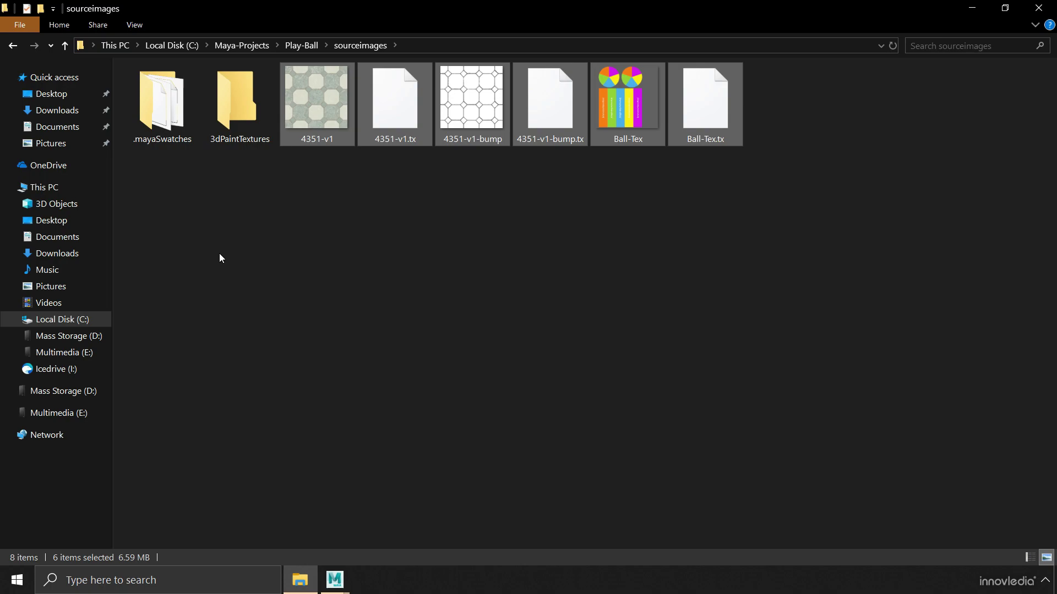
click(262, 246)
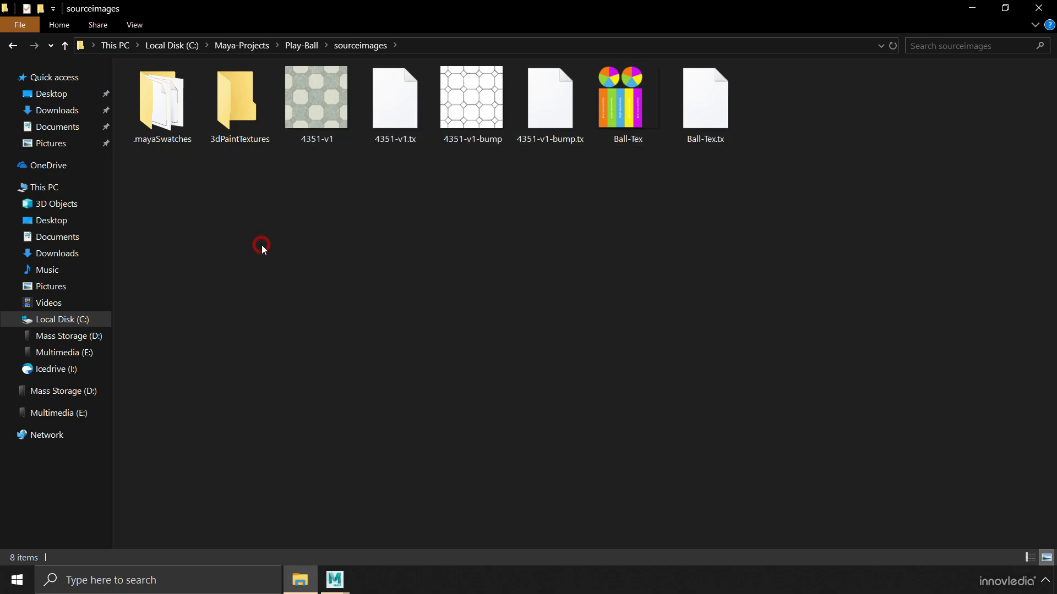
click(64, 45)
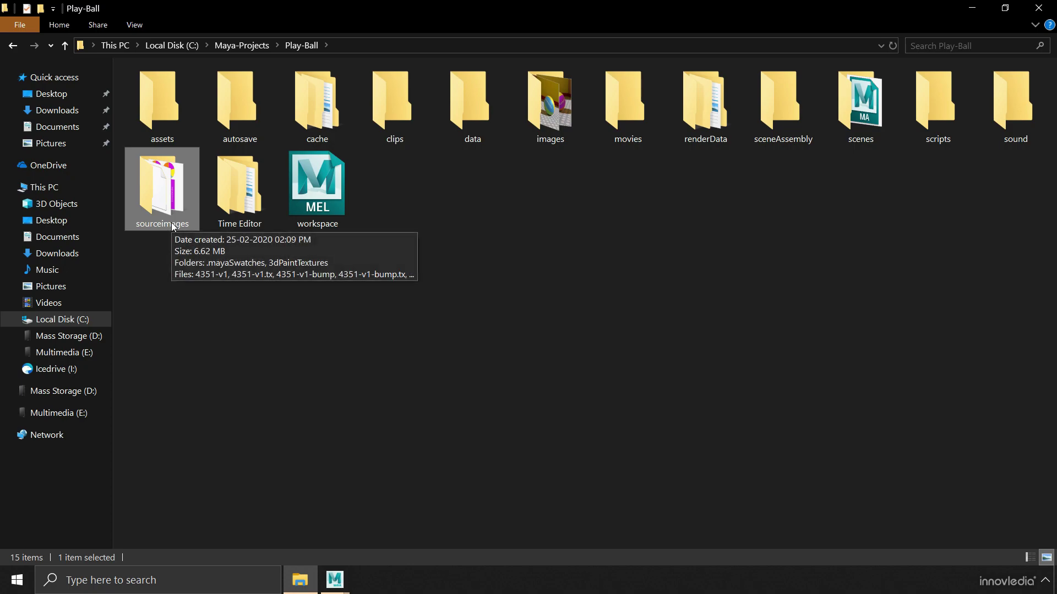
click(452, 213)
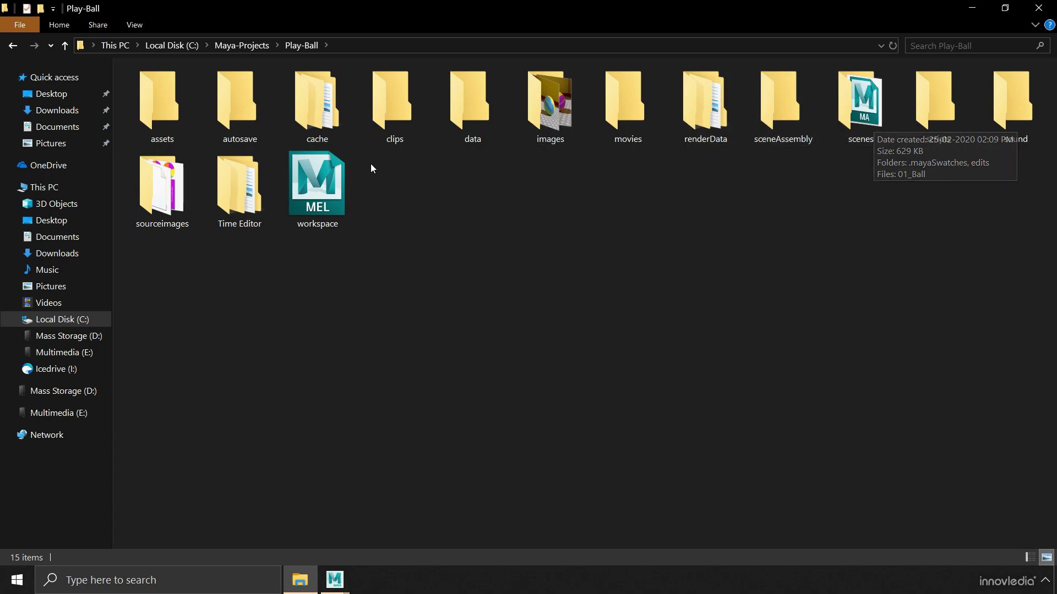
mouse_move(182, 202)
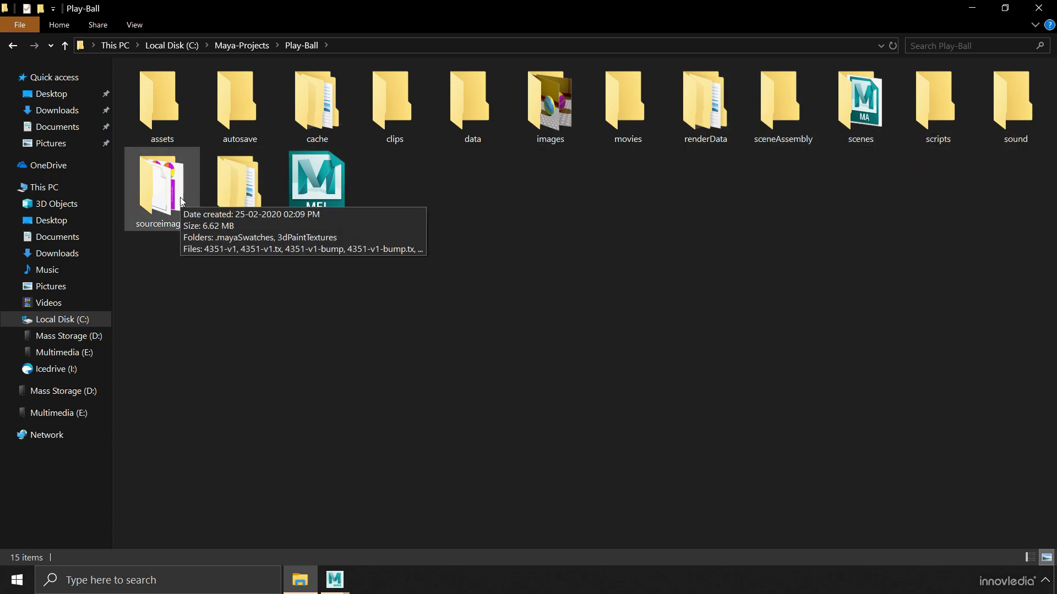